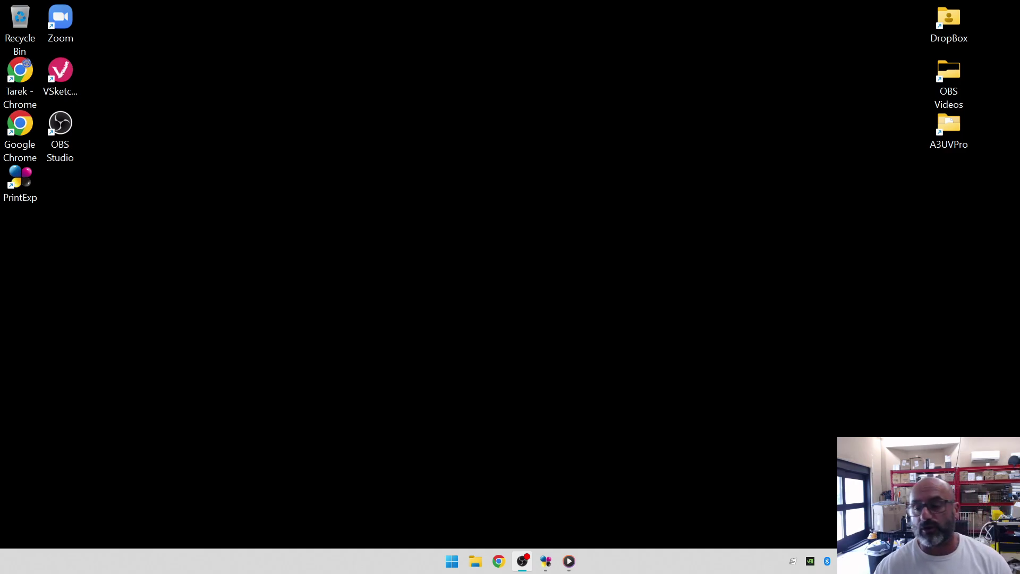
# Extract RIPrint_V5.11.zip from the A3UVPro "2.software driver" folder into its default RIPrint_V5.11 destination
pyautogui.doubleClick(949, 126)
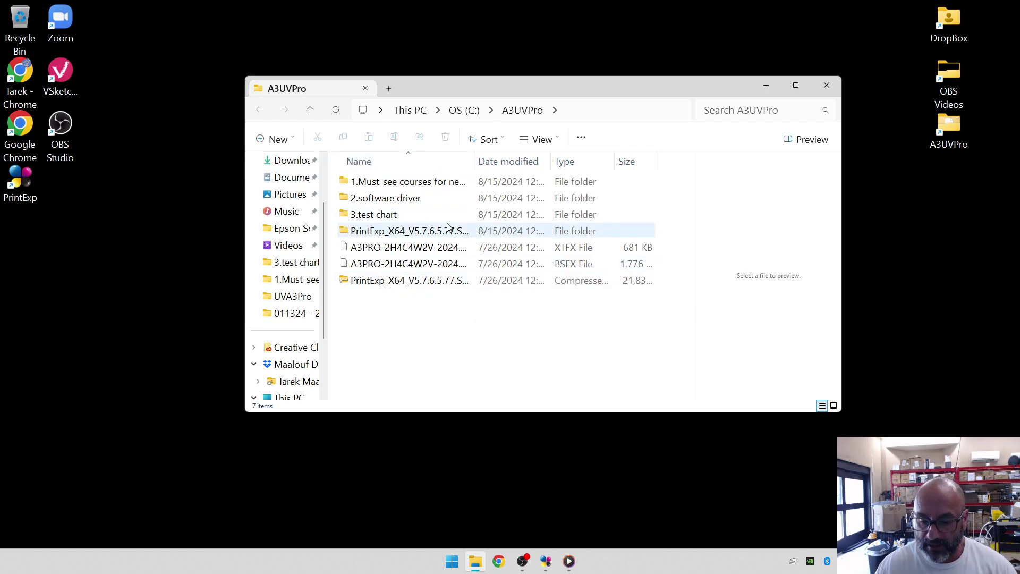
pyautogui.doubleClick(394, 202)
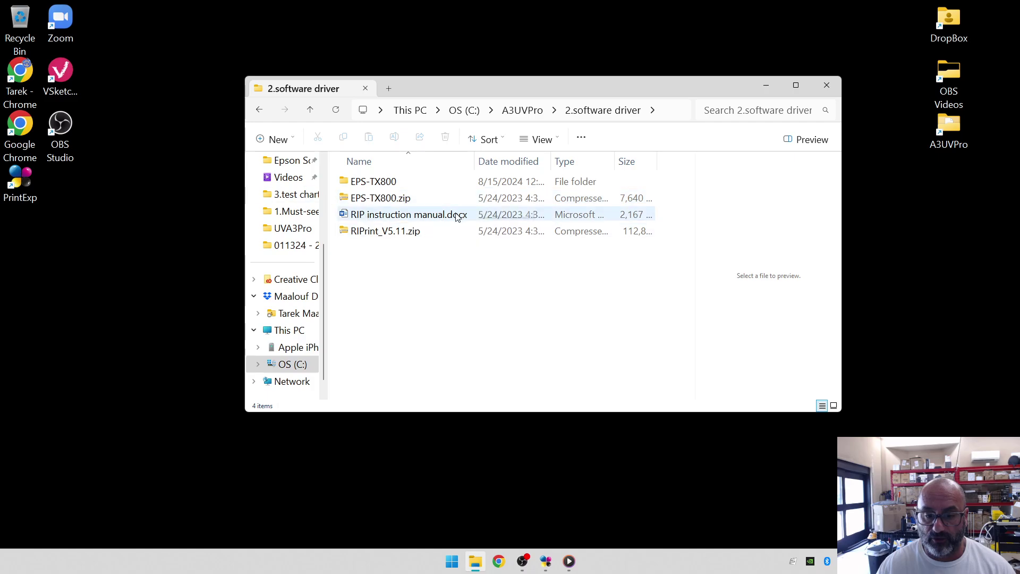
pyautogui.rightClick(361, 232)
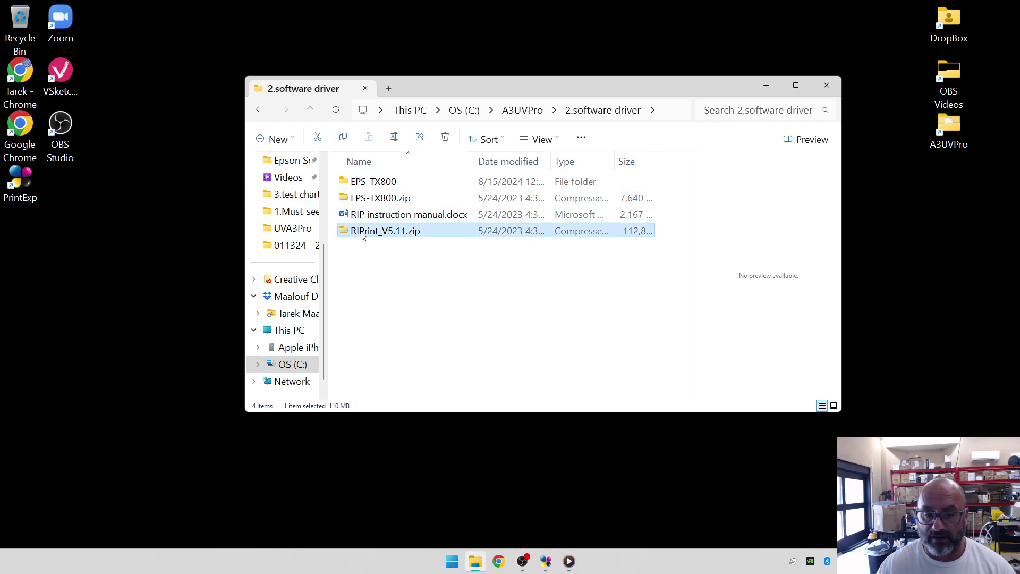
pyautogui.click(408, 283)
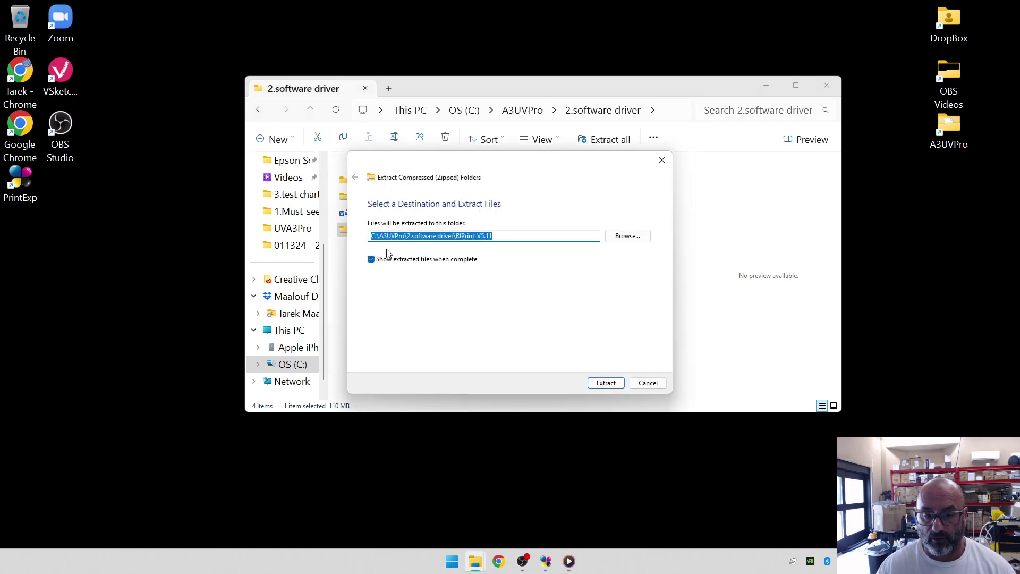
pyautogui.click(603, 384)
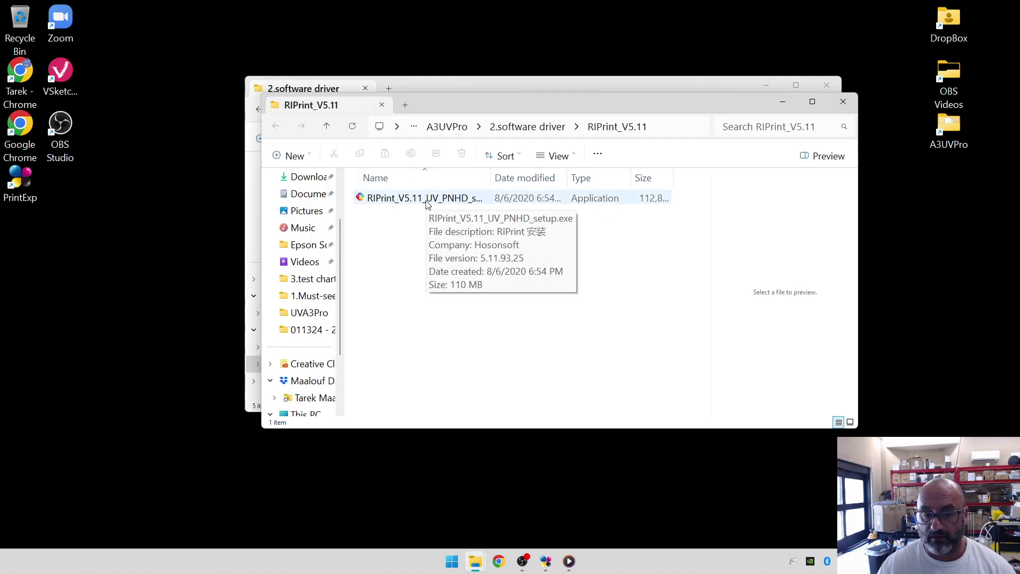
# Run the extracted RIPrint setup, accept the license agreement, and install with the default location and both additional icons
pyautogui.click(394, 202)
pyautogui.doubleClick(395, 201)
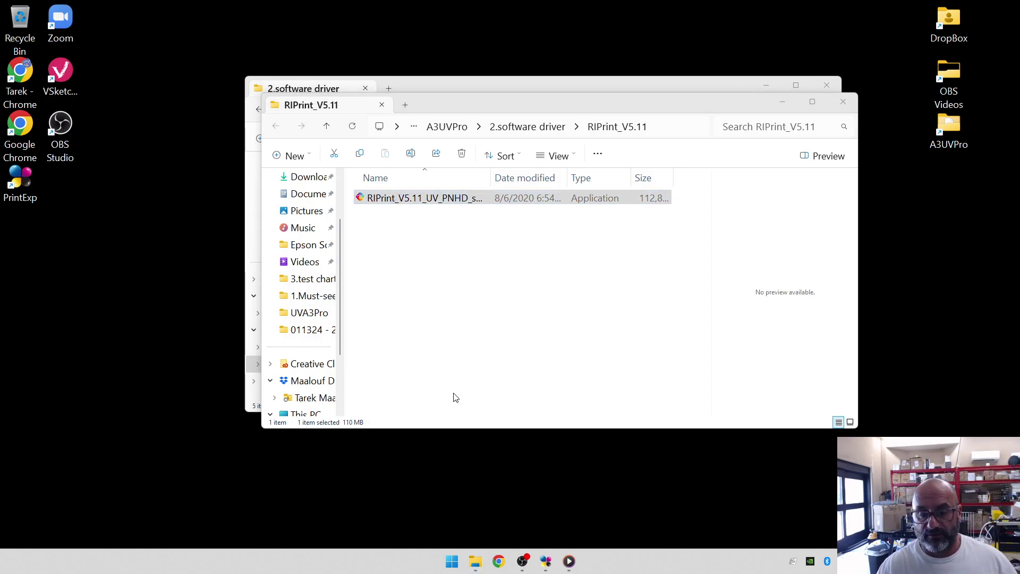
pyautogui.click(557, 375)
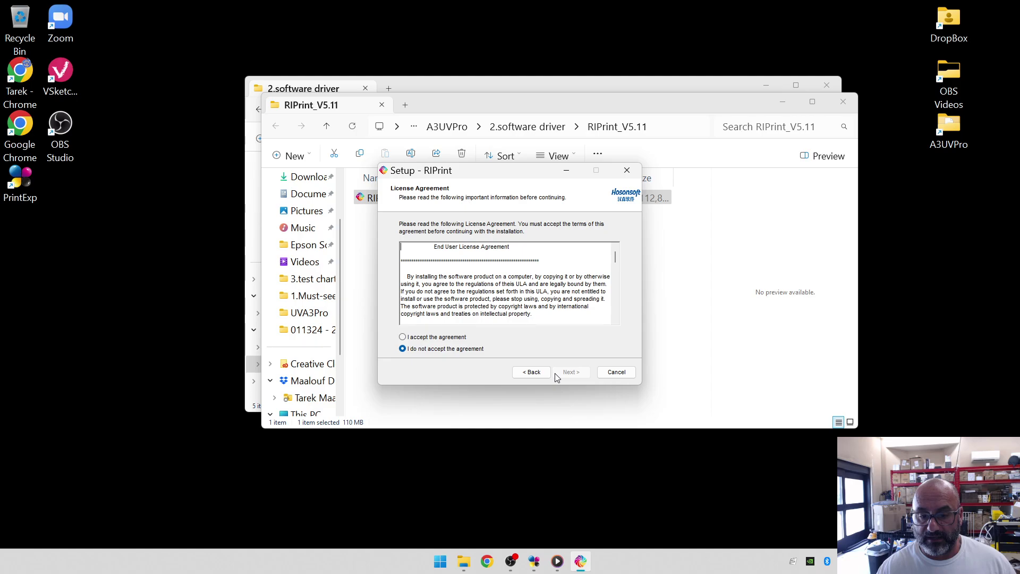
pyautogui.click(460, 337)
pyautogui.click(560, 375)
pyautogui.click(560, 375)
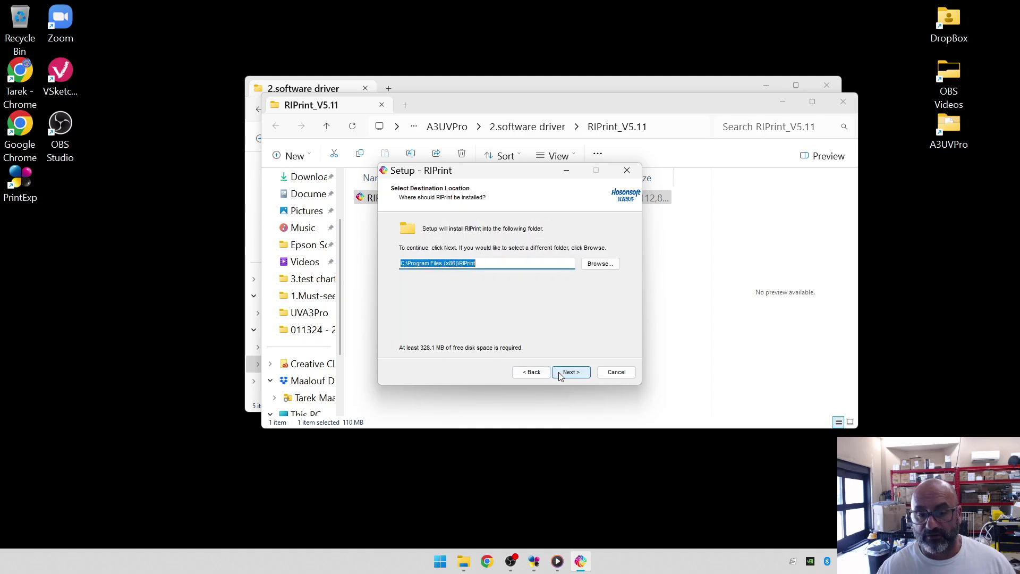
pyautogui.click(559, 376)
pyautogui.click(560, 375)
pyautogui.click(559, 373)
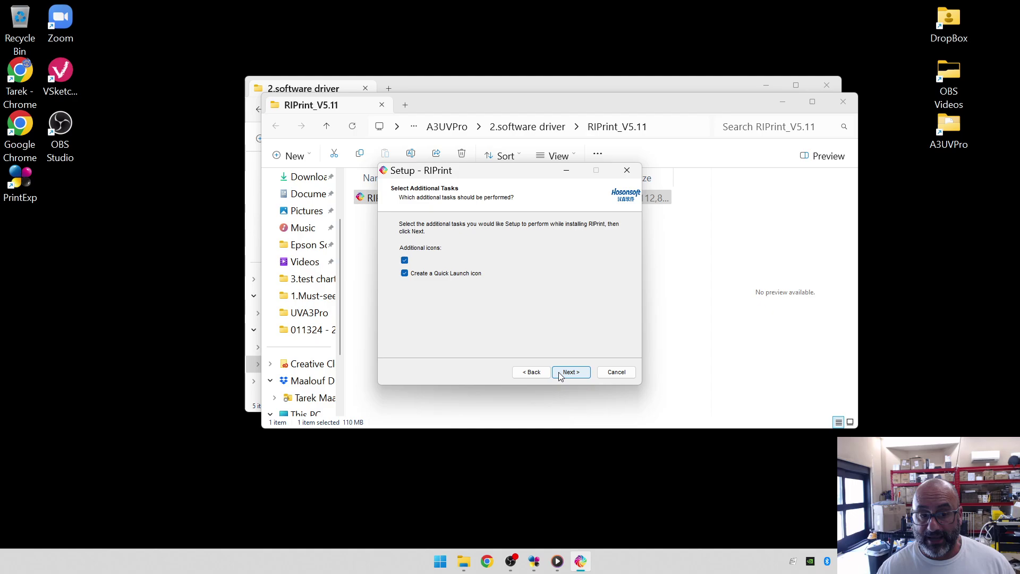
pyautogui.click(559, 373)
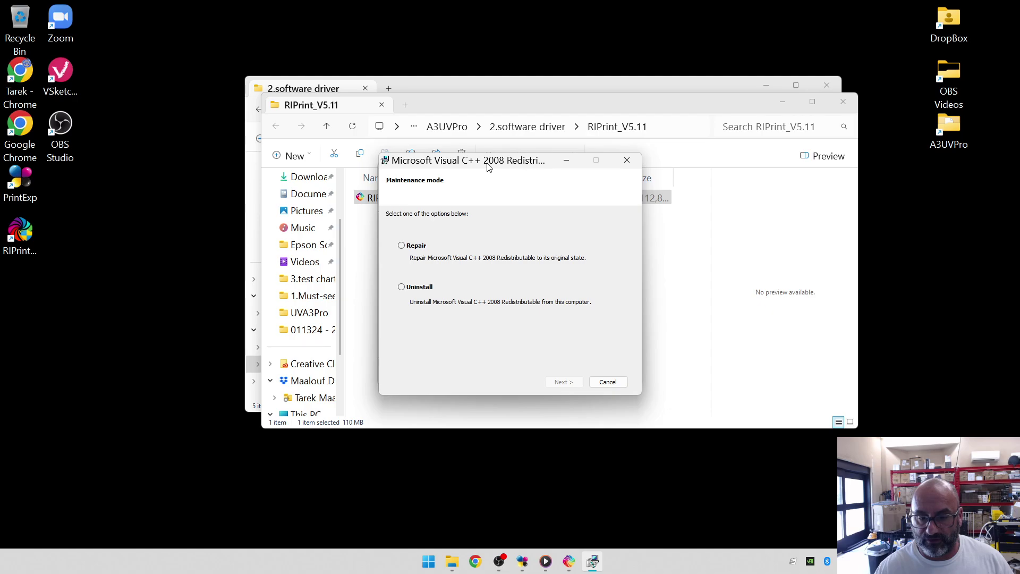
# Repair the Microsoft Visual C++ 2008 and 2010 x86 Redistributables during the RIPrint installation
pyautogui.click(402, 245)
pyautogui.click(561, 383)
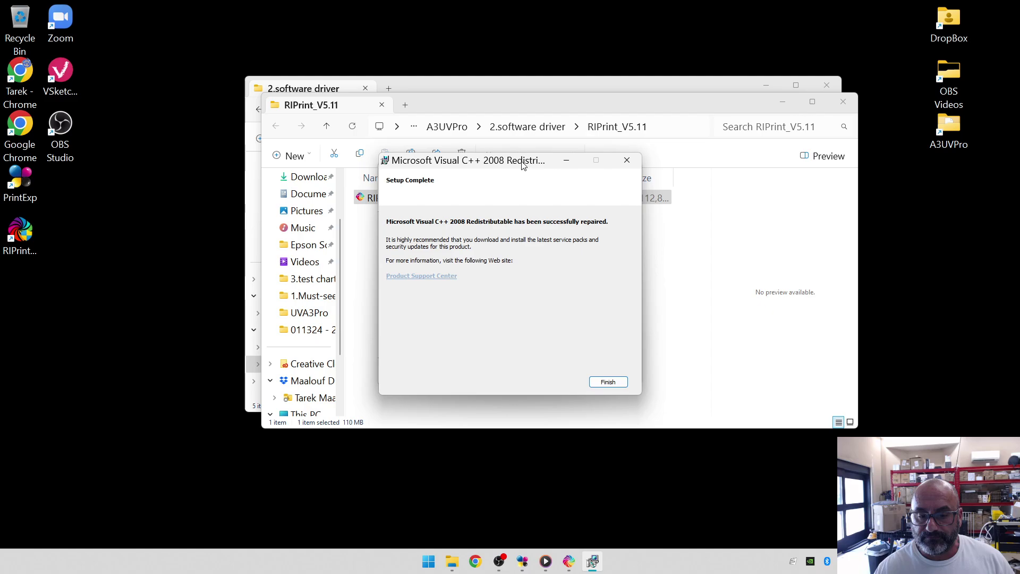
pyautogui.click(608, 382)
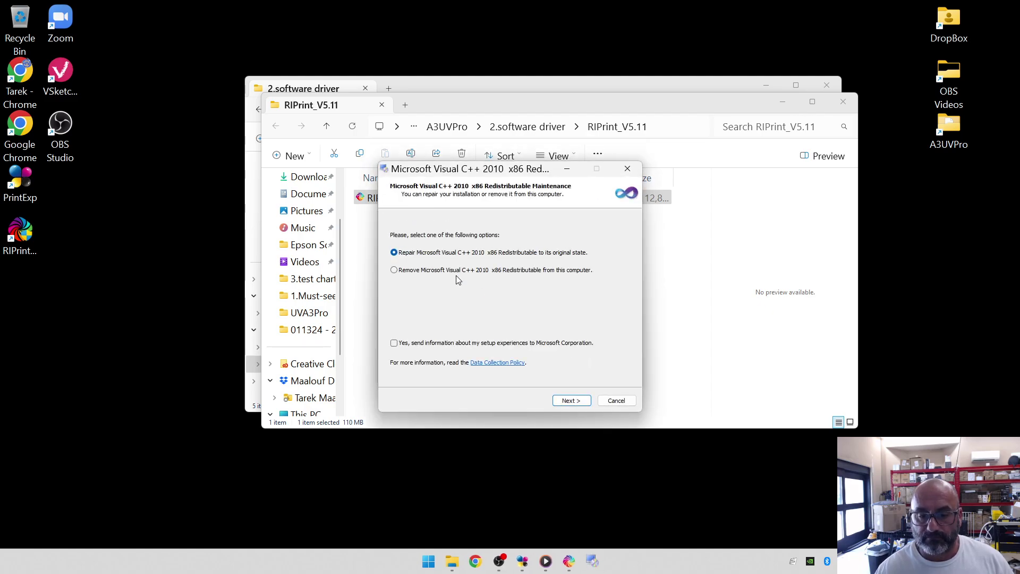
pyautogui.click(579, 402)
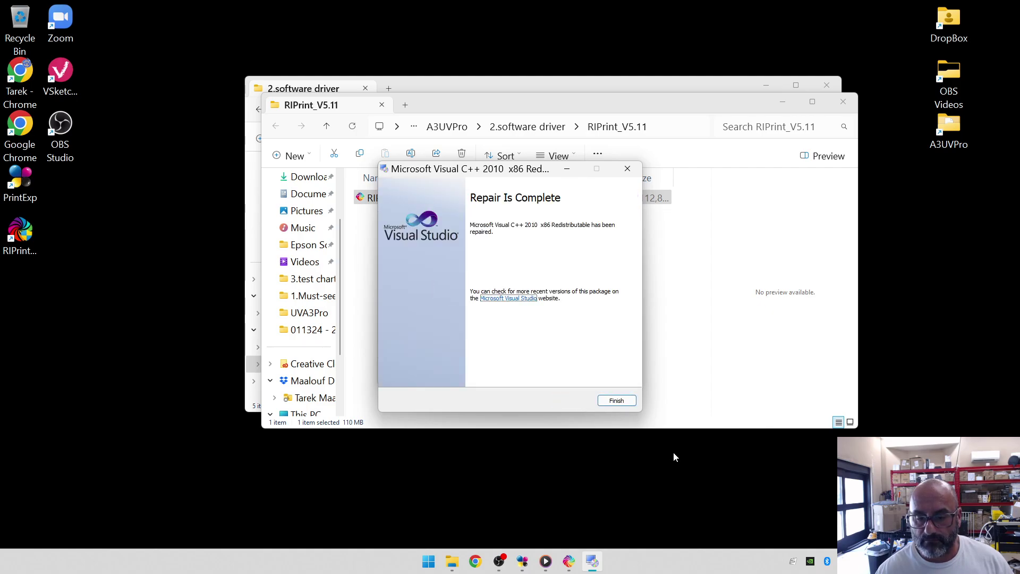
pyautogui.click(625, 404)
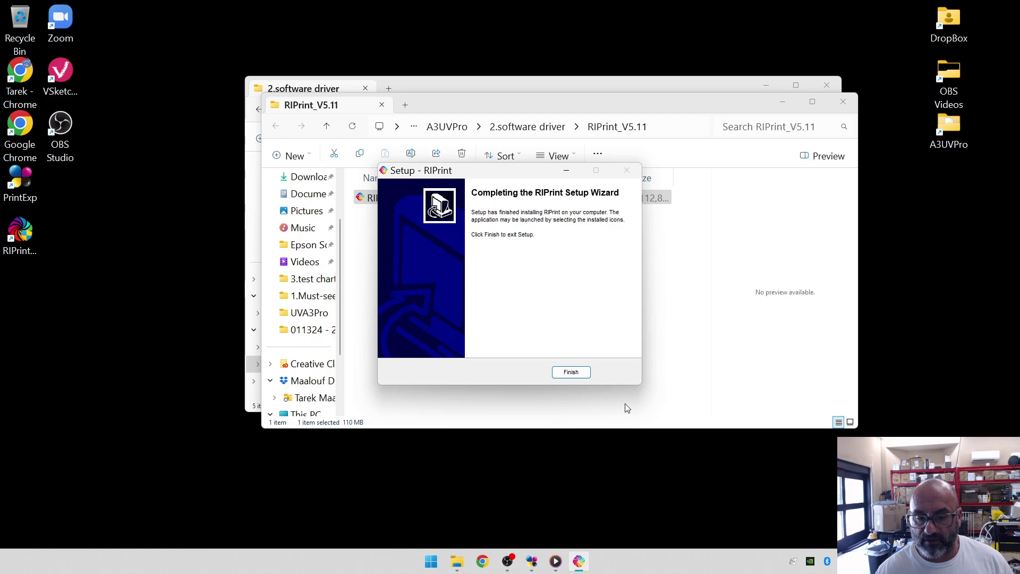
# Finish the RIPrint setup wizard and close both open folder windows
pyautogui.click(583, 372)
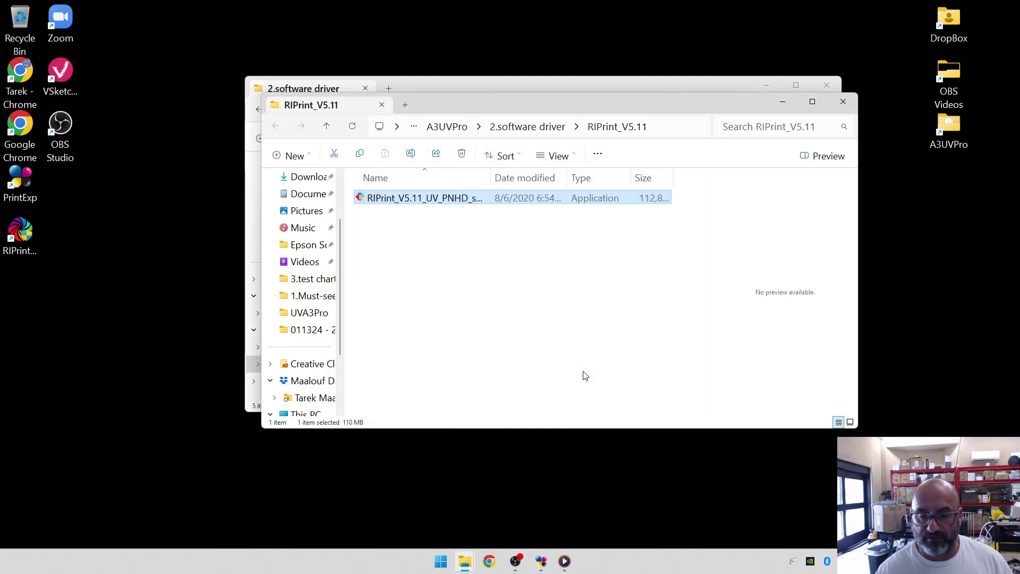
pyautogui.click(843, 102)
pyautogui.click(826, 87)
# Rename the RIPrint.exe desktop shortcut to RIPrint
pyautogui.click(26, 240)
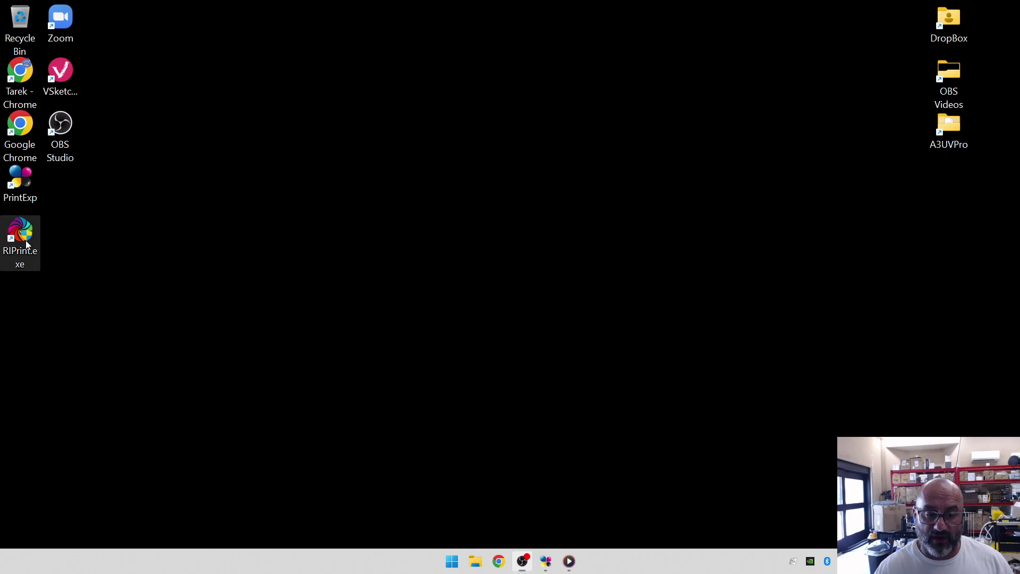
pyautogui.click(28, 260)
pyautogui.click(35, 252)
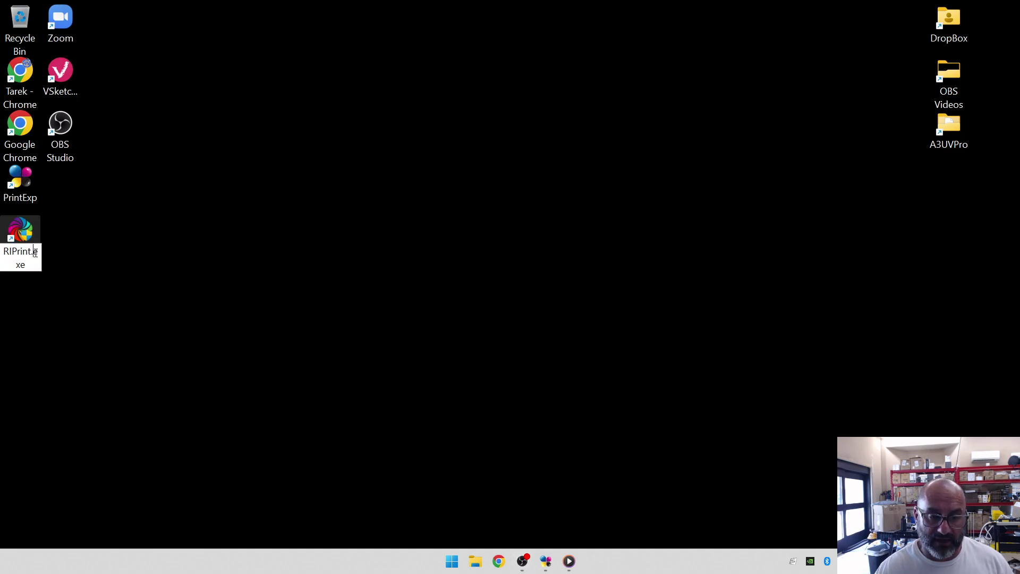
pyautogui.moveTo(31, 256); pyautogui.dragTo(62, 280)
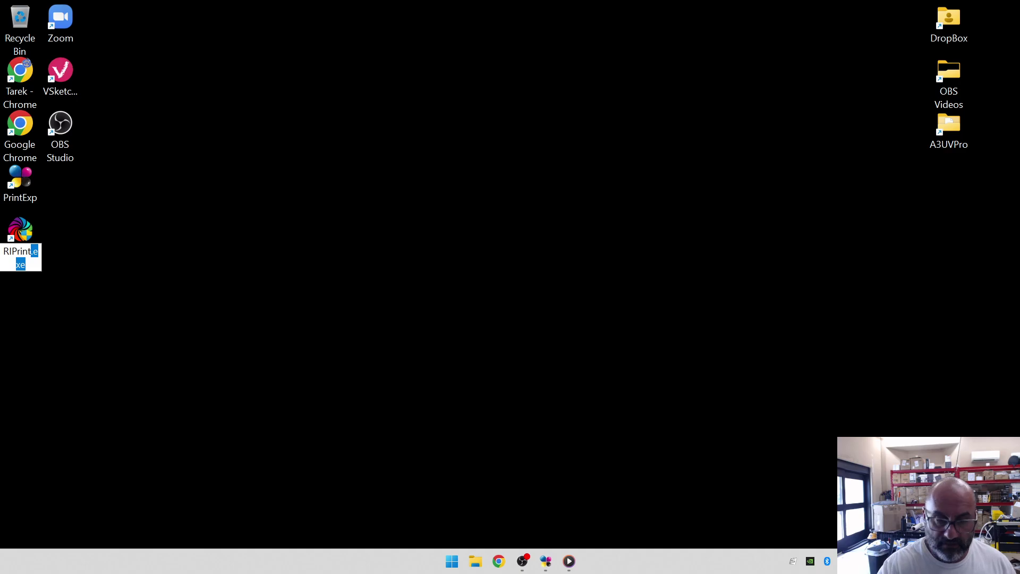
pyautogui.press('Delete')
pyautogui.press('Return')
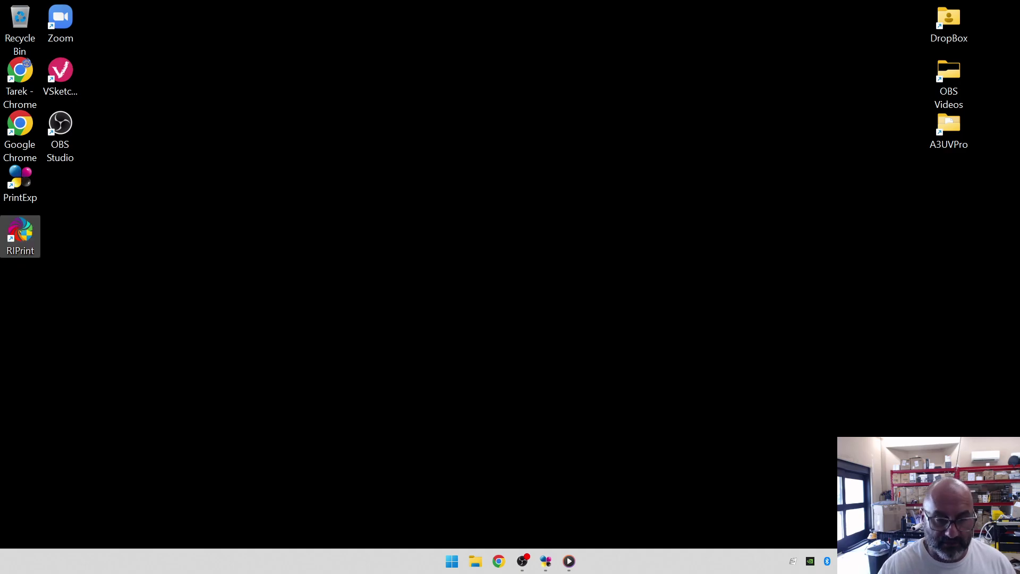
pyautogui.click(510, 259)
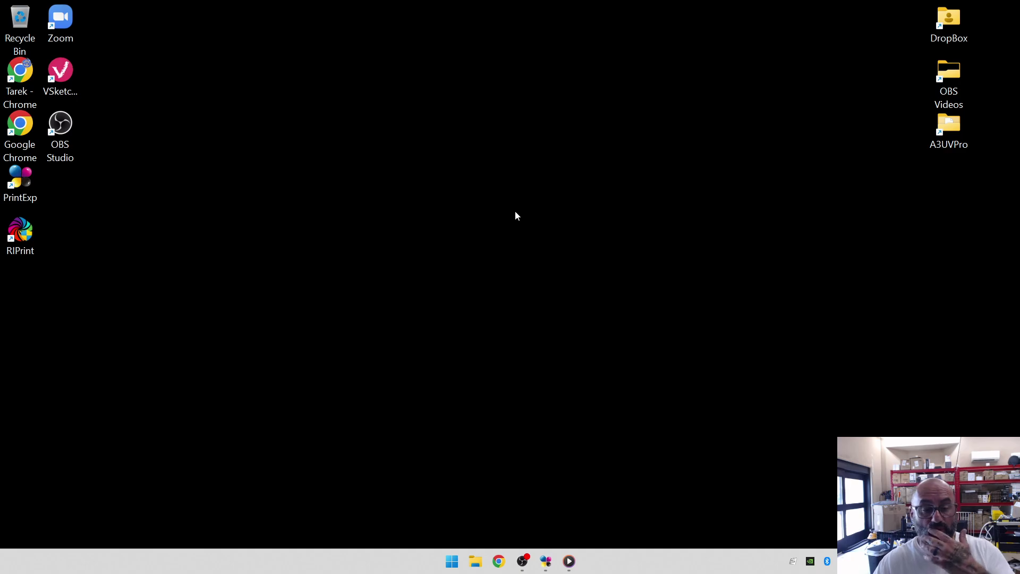
# Open the RIPrint shortcut's file location and go to its Printer\hosonsoft-HS-UV folder
pyautogui.rightClick(28, 233)
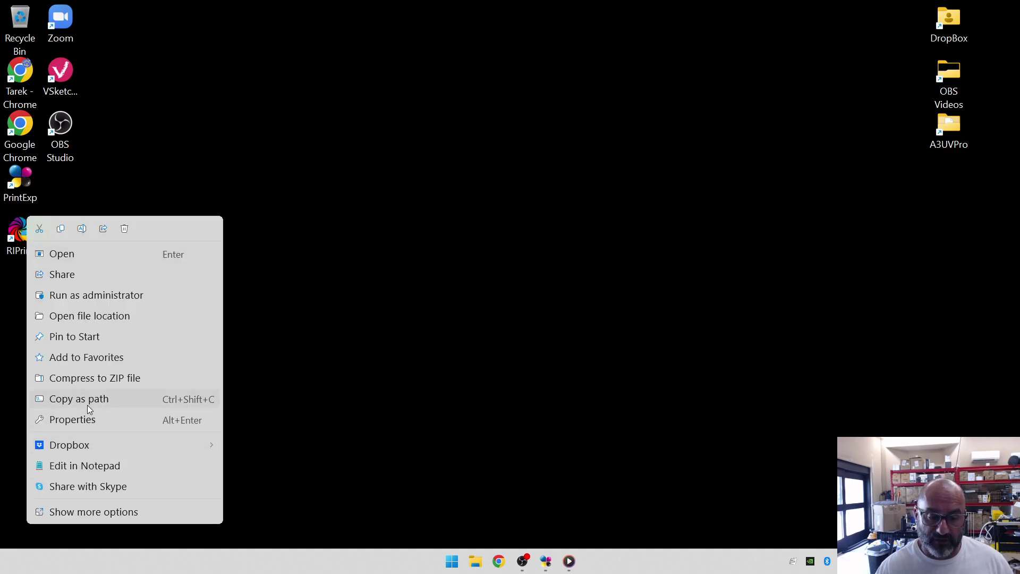
pyautogui.click(108, 318)
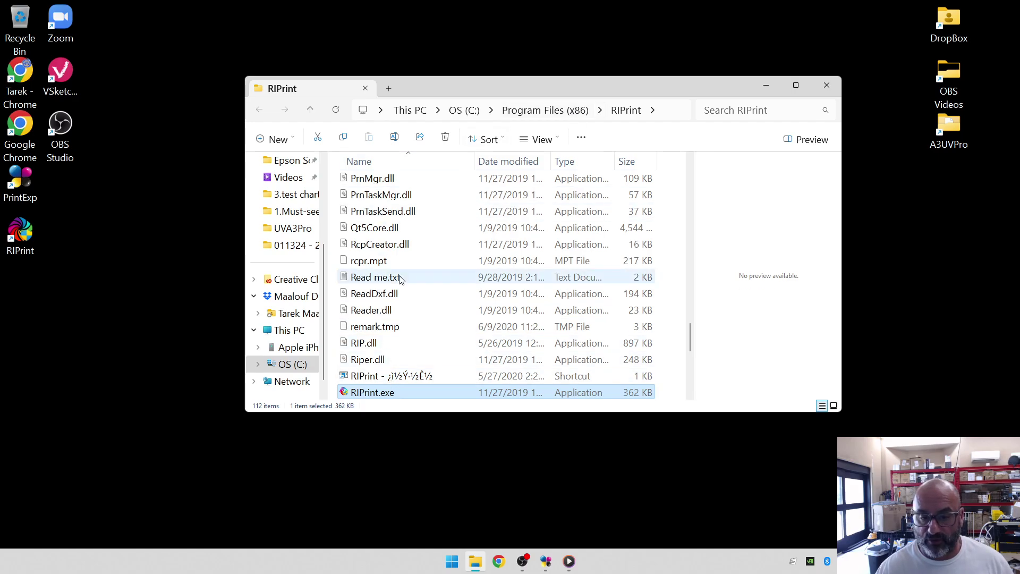
pyautogui.scroll(15, 399, 280)
pyautogui.moveTo(457, 92); pyautogui.dragTo(316, 46)
pyautogui.scroll(6, 260, 235)
pyautogui.scroll(-1, 260, 236)
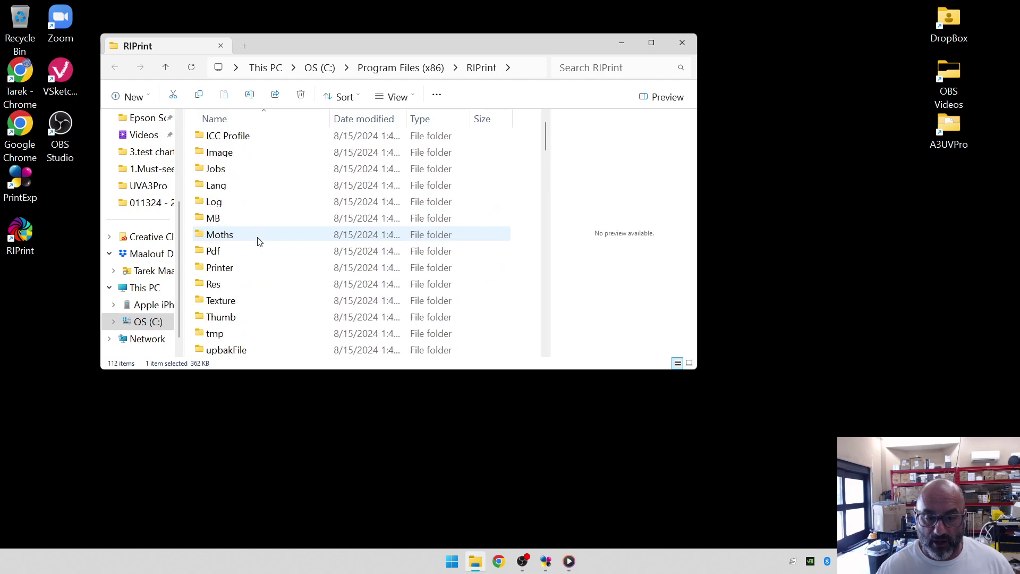
pyautogui.doubleClick(239, 268)
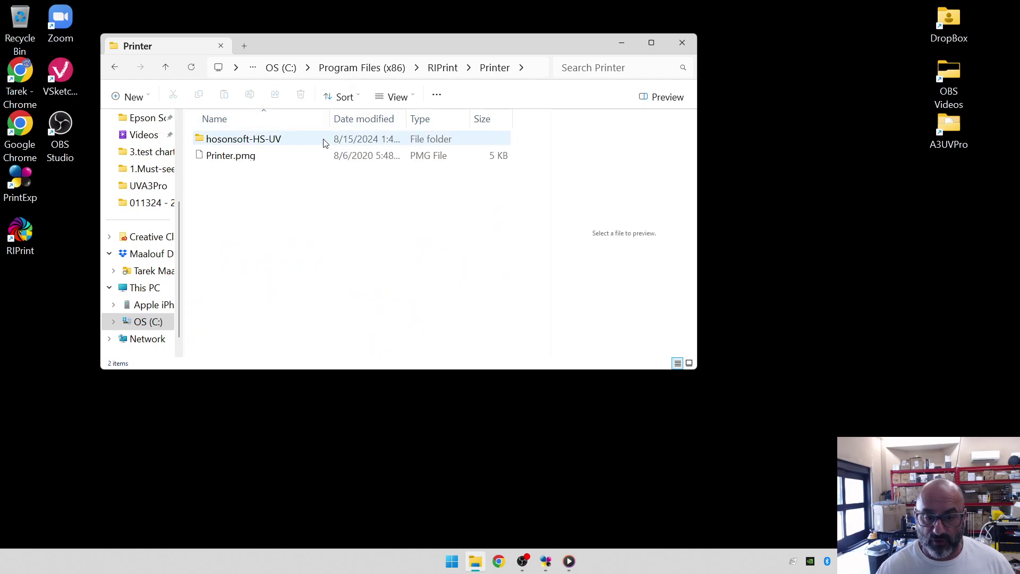
pyautogui.doubleClick(226, 141)
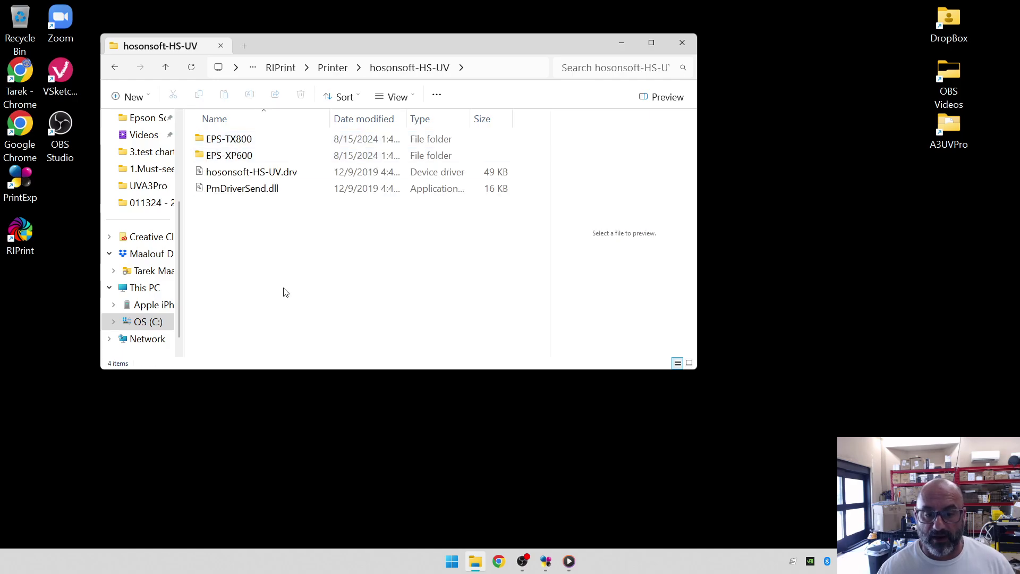
# Open the A3UVPro "2.software driver" folder in a second window beside the first and copy its EPS-TX800 folder
pyautogui.moveTo(448, 45); pyautogui.dragTo(392, 35)
pyautogui.doubleClick(949, 127)
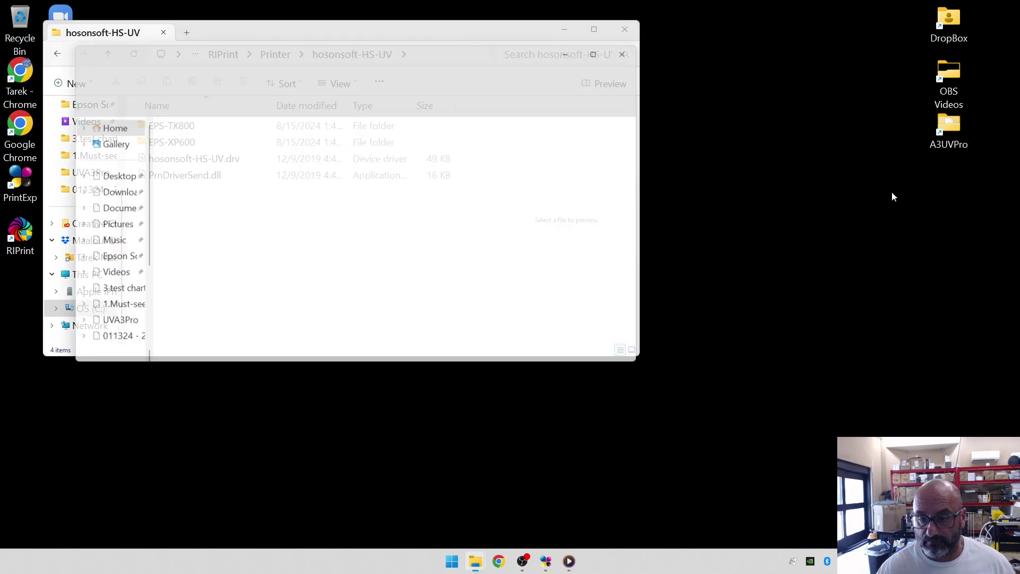
pyautogui.moveTo(274, 44); pyautogui.dragTo(688, 53)
pyautogui.doubleClick(606, 171)
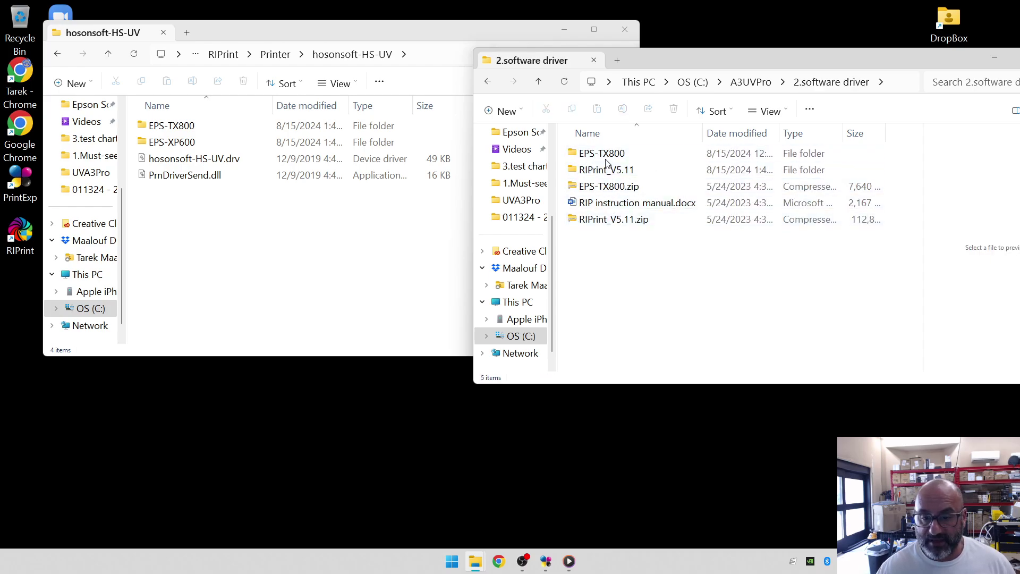
pyautogui.click(605, 159)
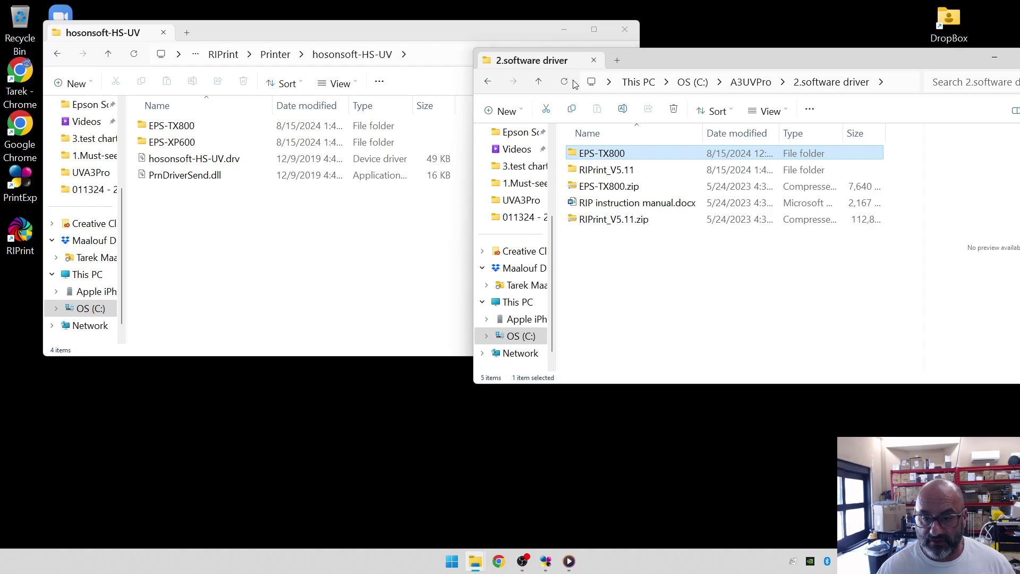
pyautogui.click(572, 114)
# Paste the EPS-TX800 folder into hosonsoft-HS-UV, replacing the existing files and granting administrator permission
pyautogui.click(323, 32)
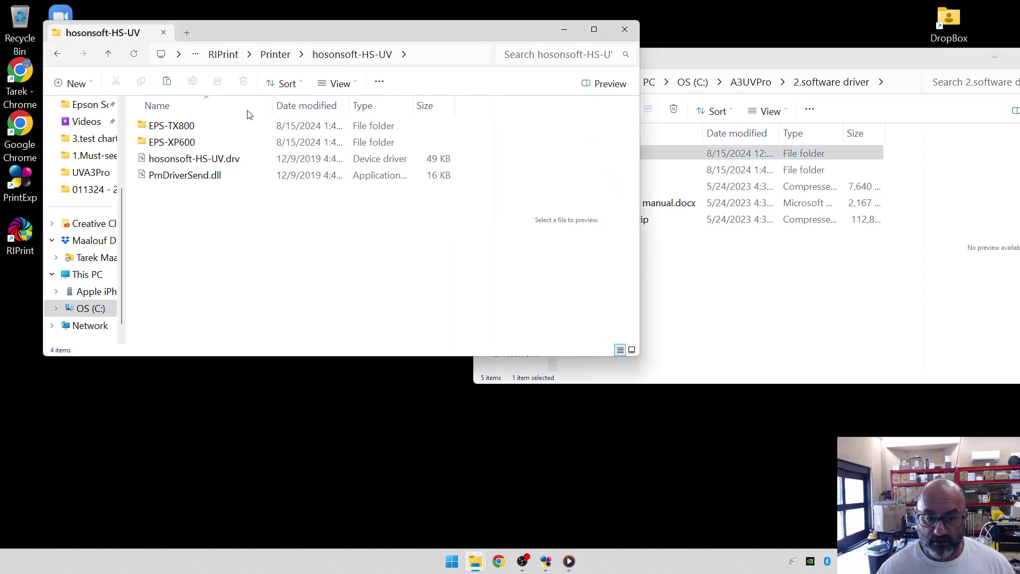
pyautogui.click(166, 81)
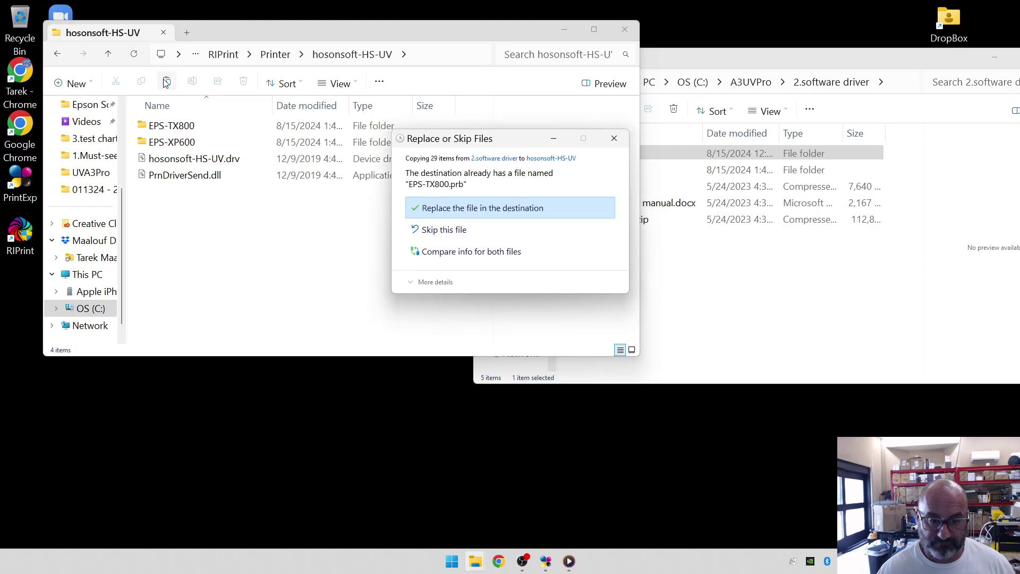
pyautogui.click(449, 208)
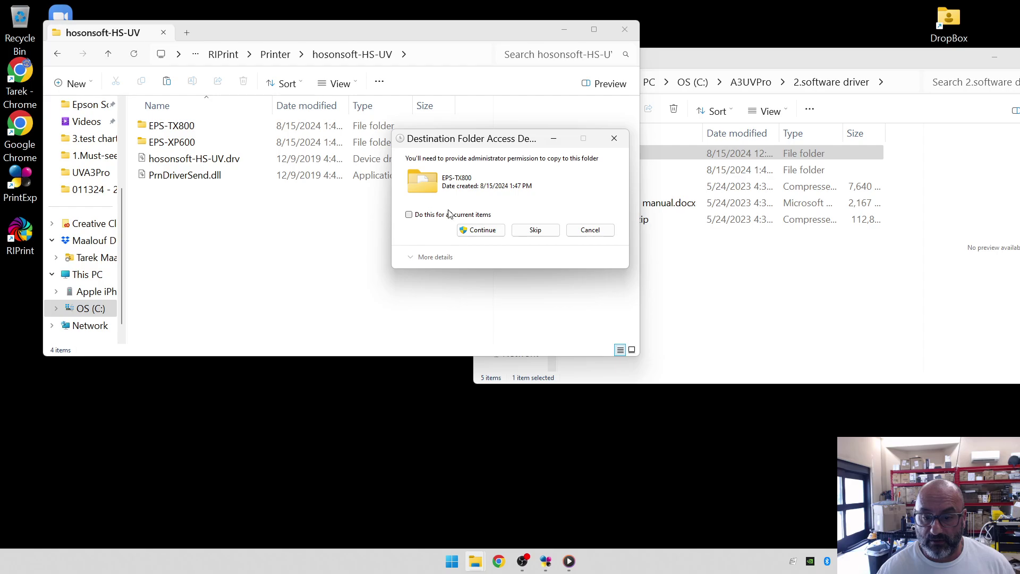
pyautogui.click(472, 229)
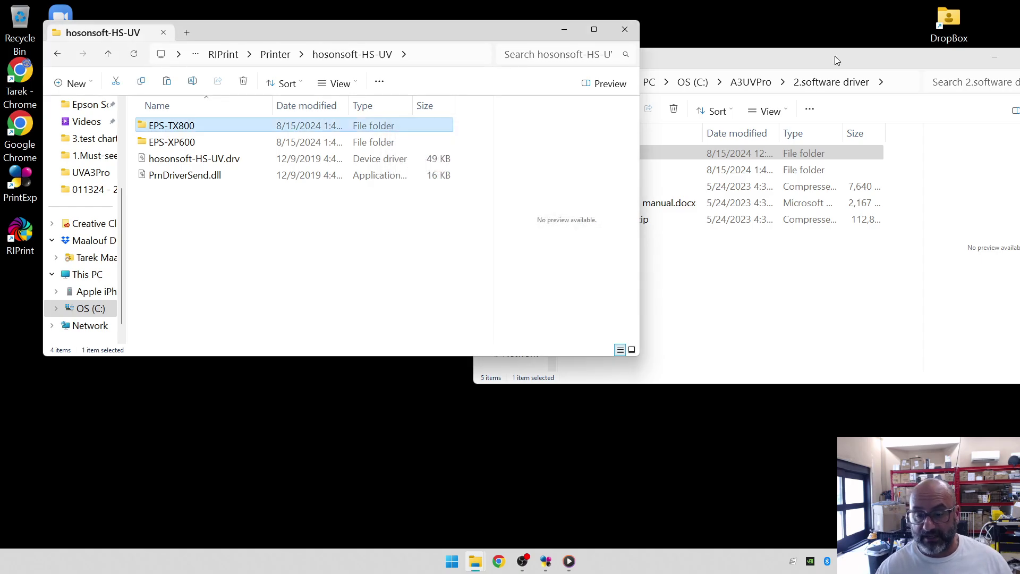
# Close both folder windows and launch RIPrint from the desktop
pyautogui.moveTo(834, 56); pyautogui.dragTo(731, 77)
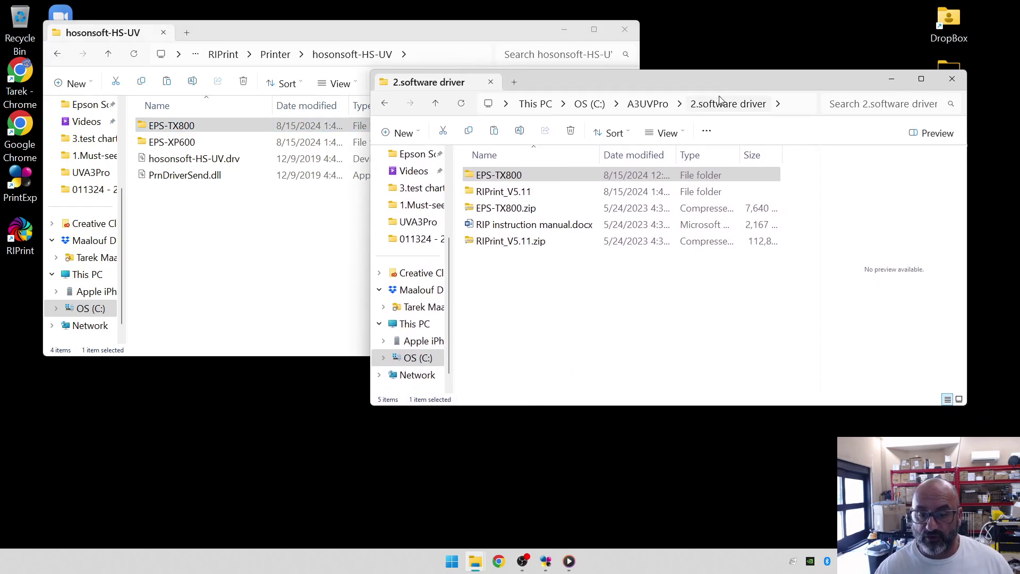
pyautogui.click(946, 80)
pyautogui.click(625, 30)
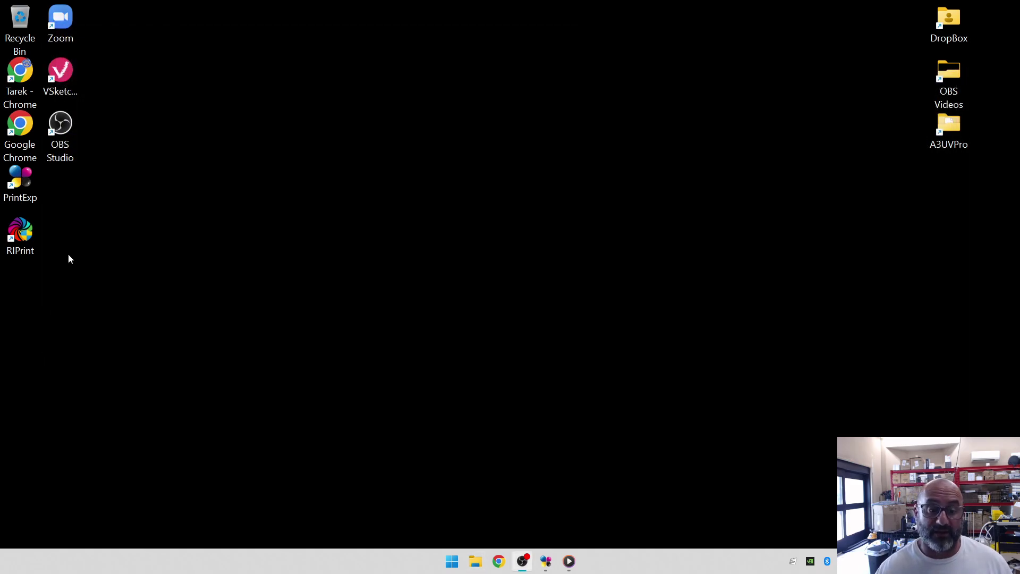
pyautogui.doubleClick(18, 232)
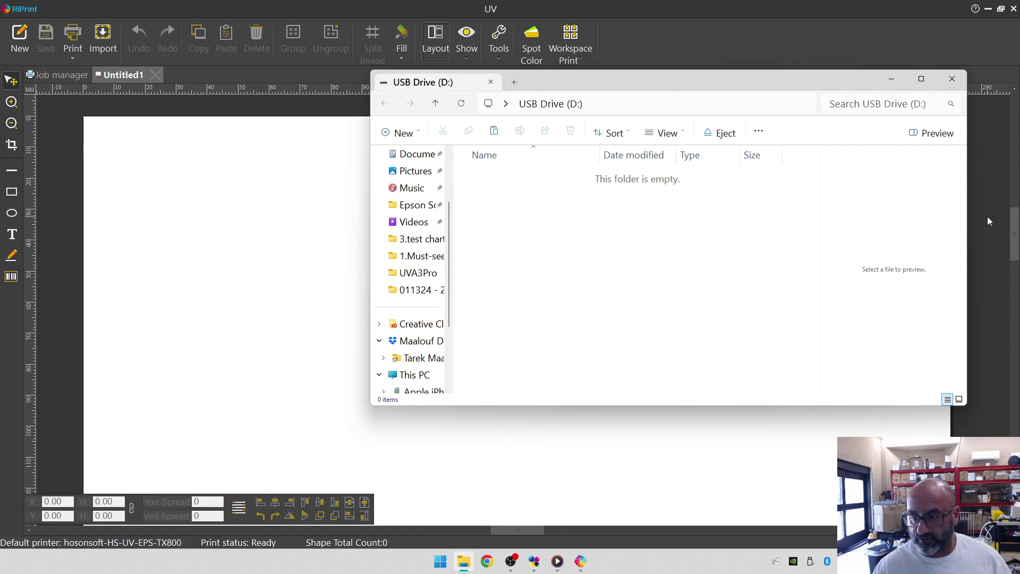
# Close the USB Drive window and apply a canvas size of 280 mm width by 420 mm height
pyautogui.click(952, 78)
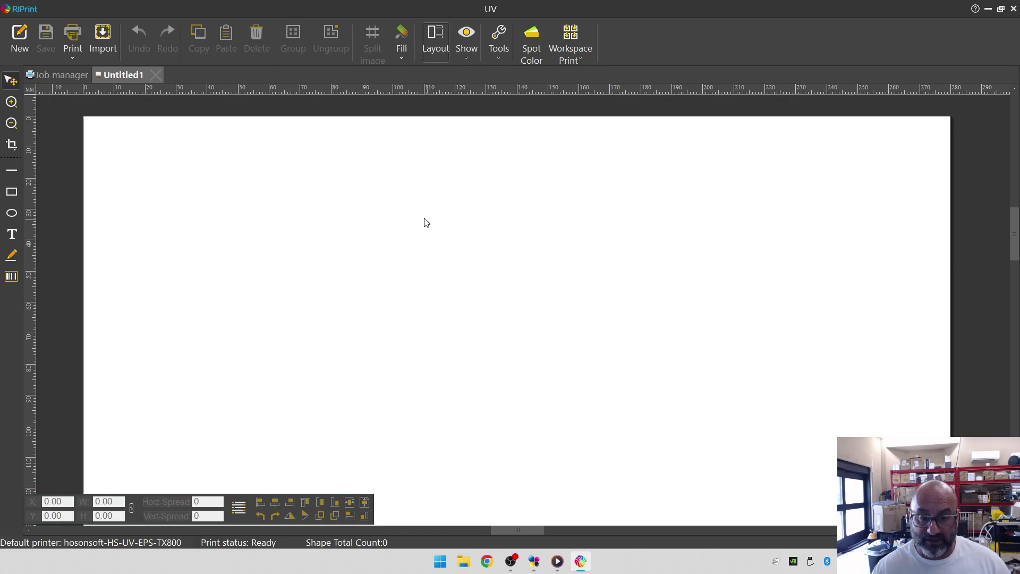
pyautogui.click(27, 14)
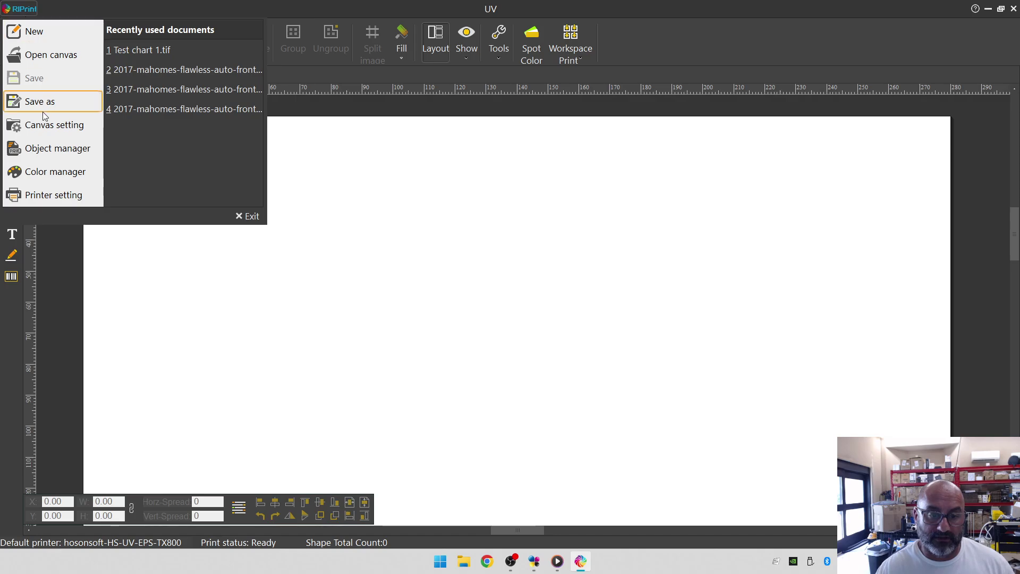
pyautogui.click(44, 129)
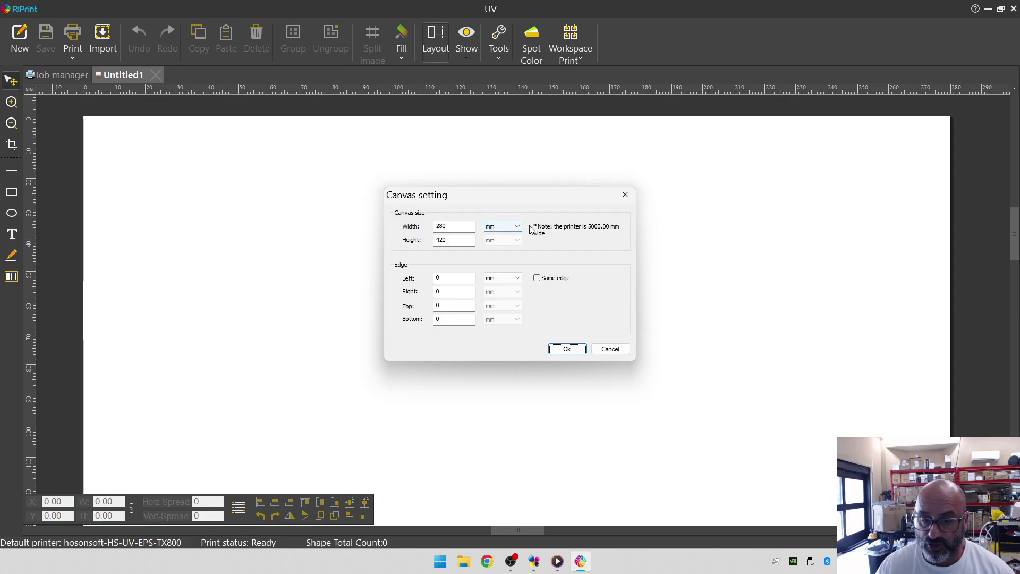
pyautogui.click(507, 228)
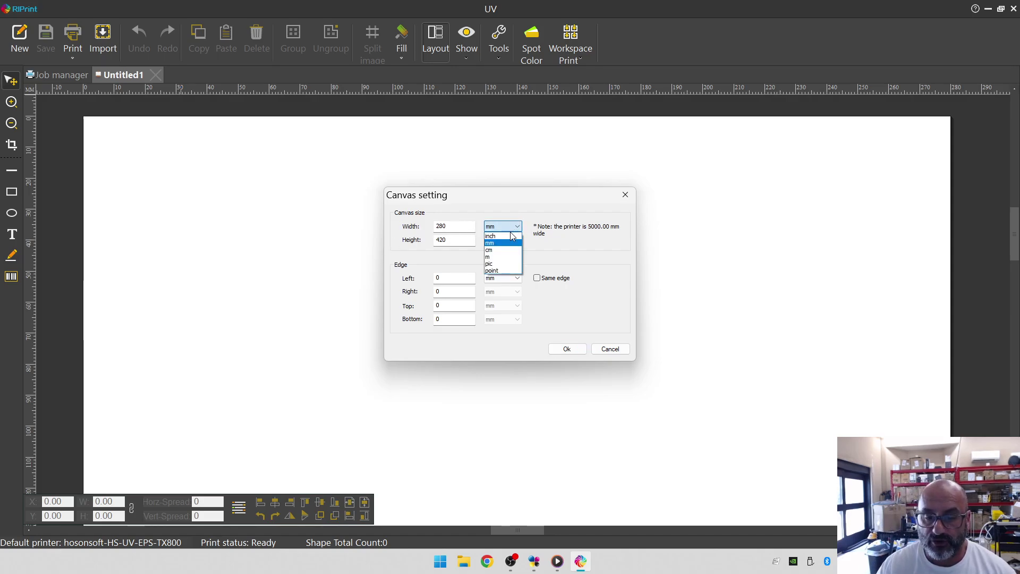
pyautogui.click(507, 228)
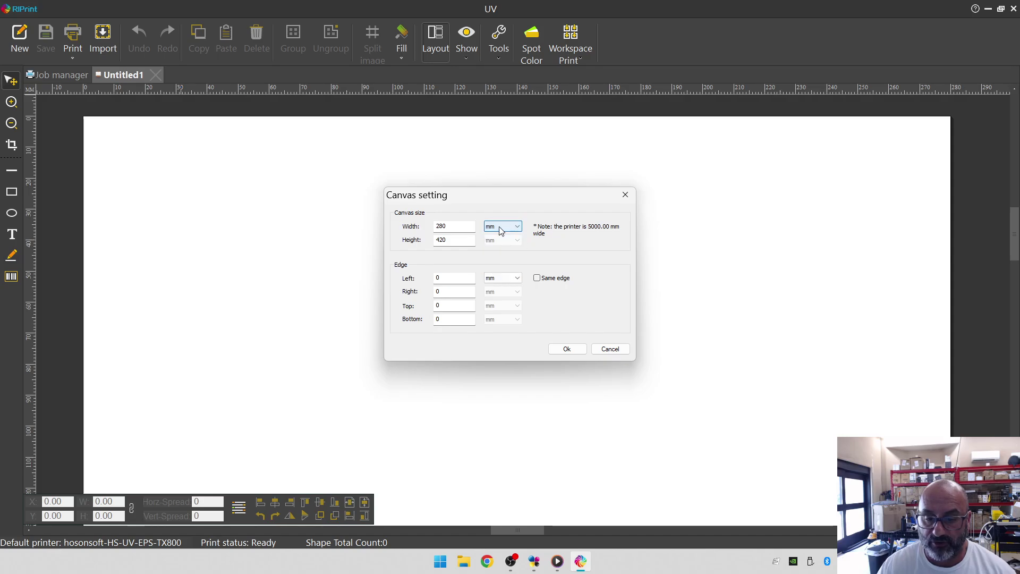
pyautogui.doubleClick(467, 227)
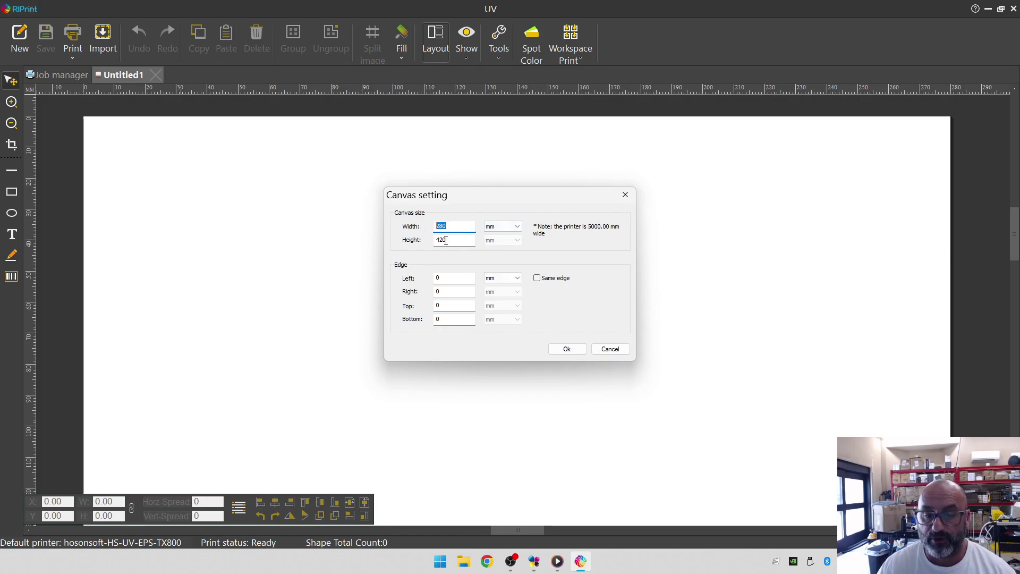
pyautogui.press('Tab')
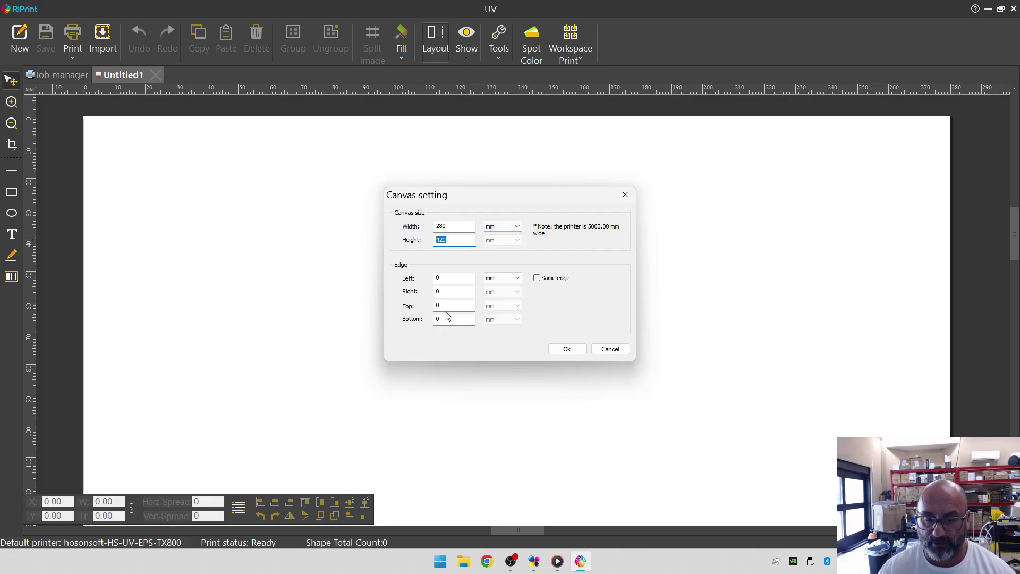
pyautogui.click(581, 349)
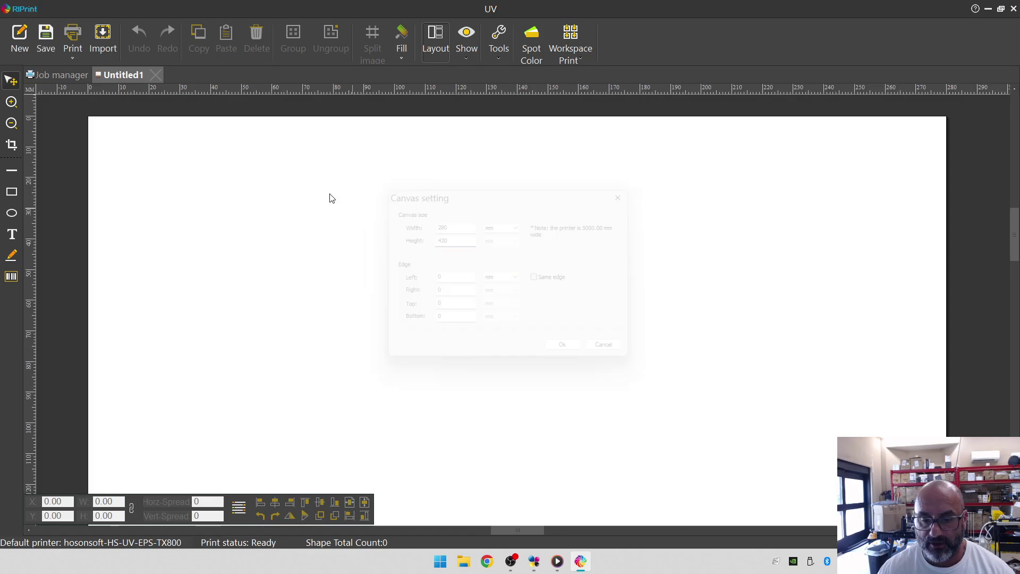
# Check in the printer settings which installed printer is the default, looking at the EPS-TX800 entry, and exit
pyautogui.click(21, 11)
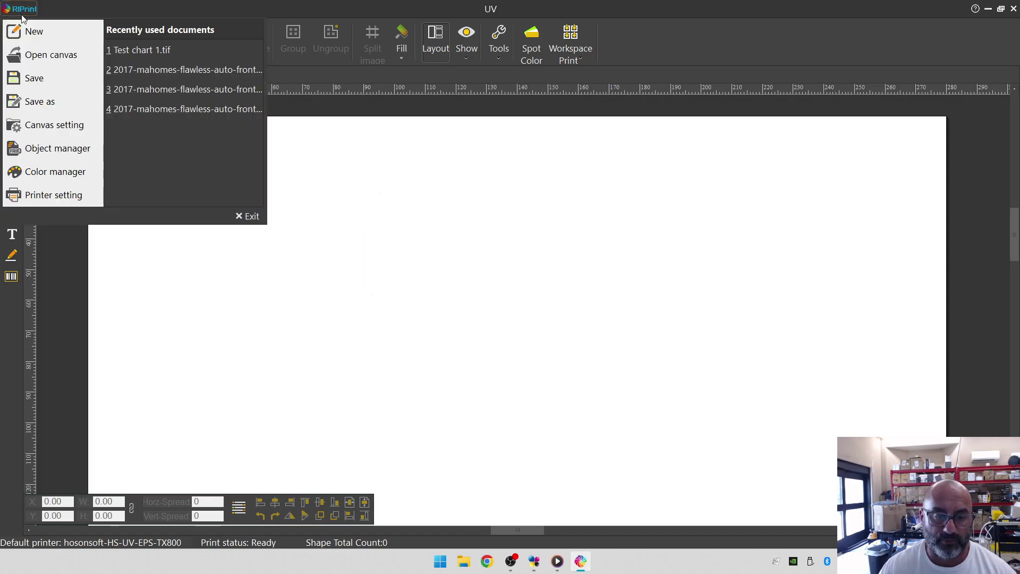
pyautogui.click(43, 195)
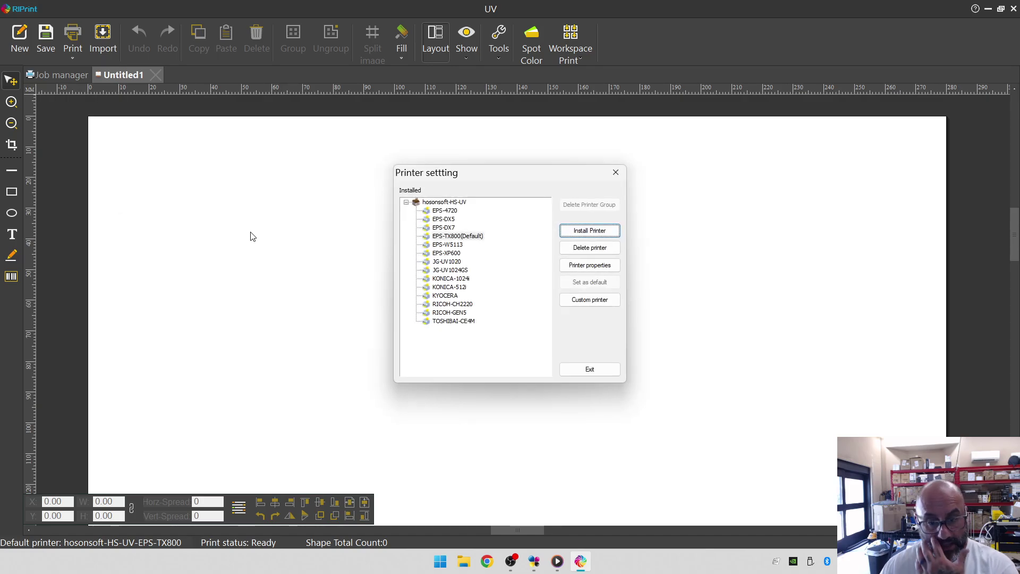
pyautogui.click(442, 237)
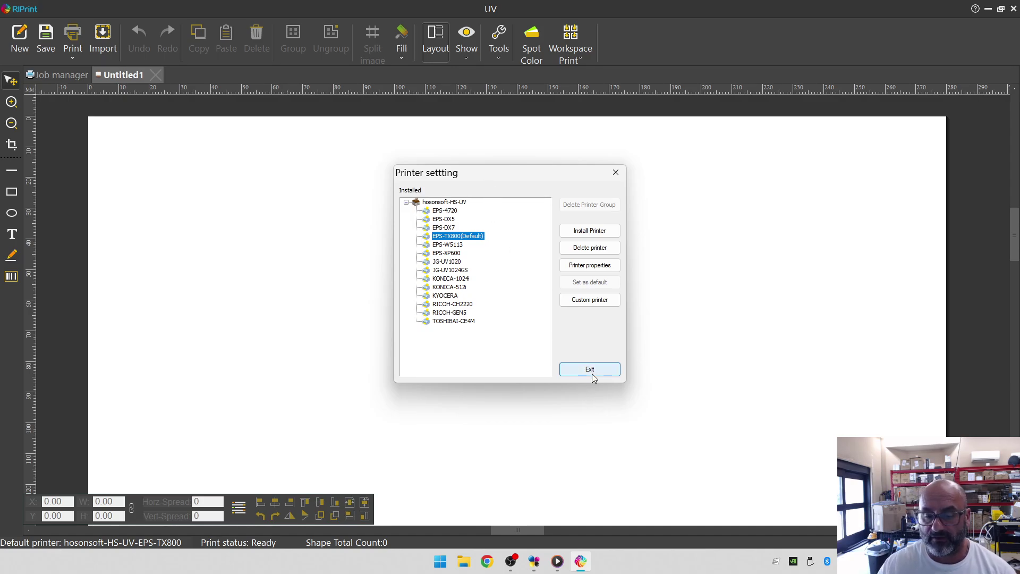
pyautogui.click(443, 245)
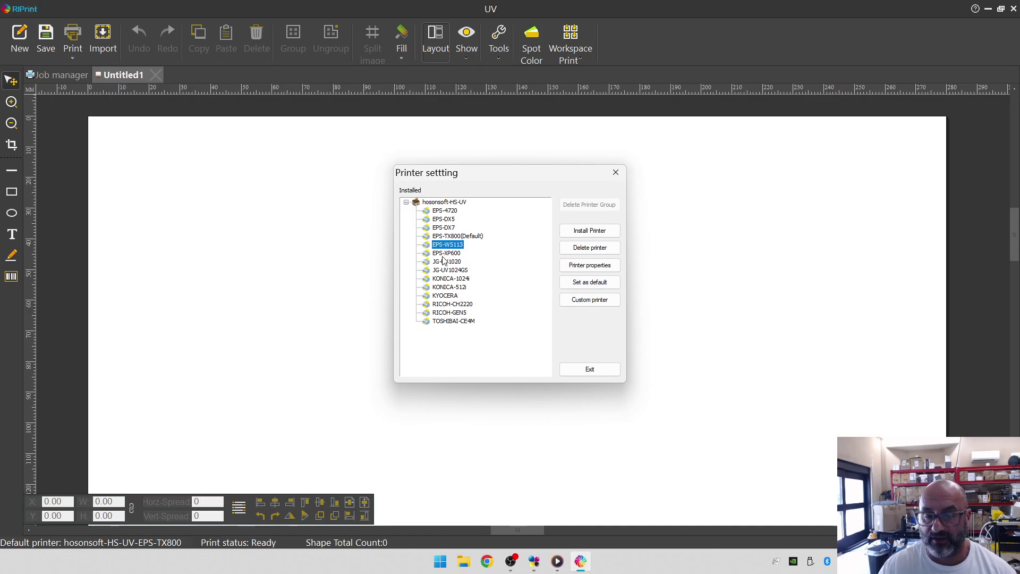
pyautogui.click(451, 239)
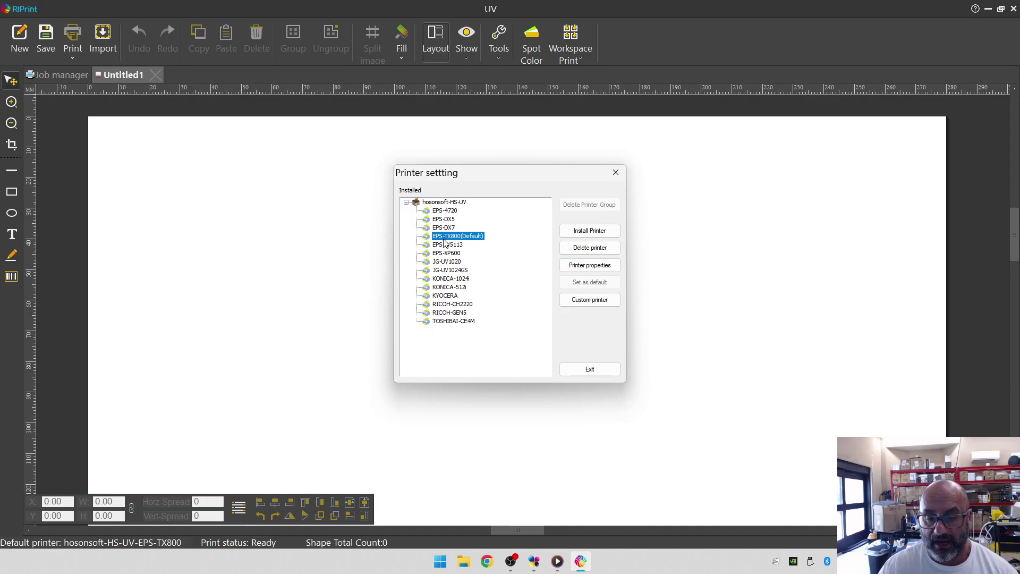
pyautogui.click(589, 368)
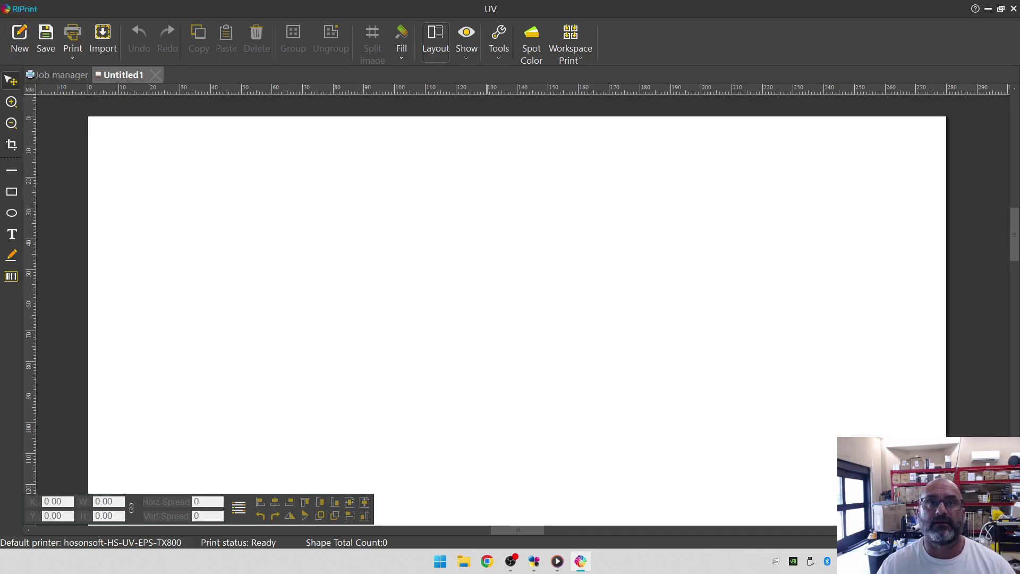
# Set the data source type of the first two spot colors to Spot and their density increase to 100
pyautogui.click(533, 43)
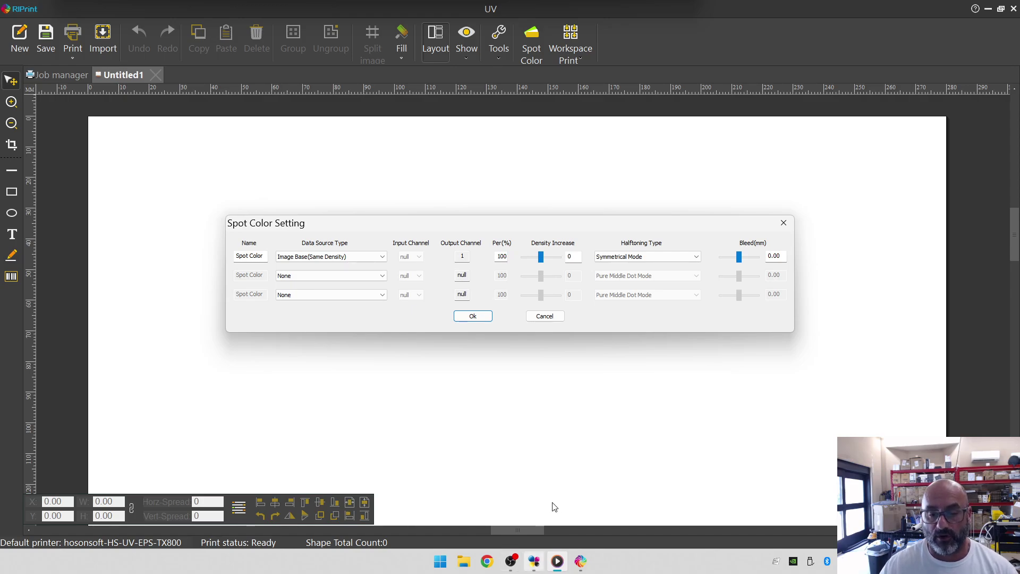
pyautogui.click(319, 257)
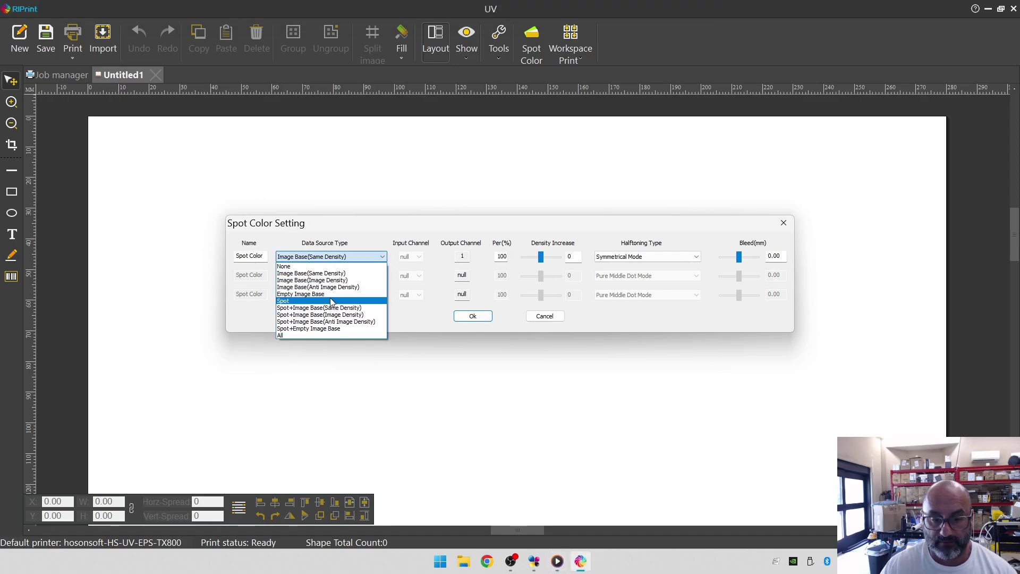
pyautogui.click(332, 301)
pyautogui.click(336, 273)
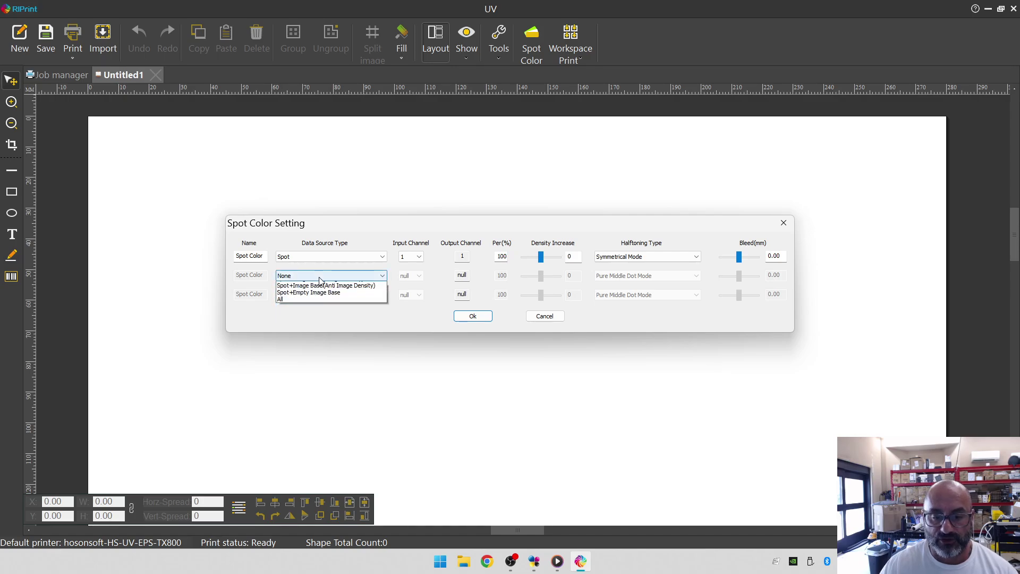
pyautogui.click(319, 321)
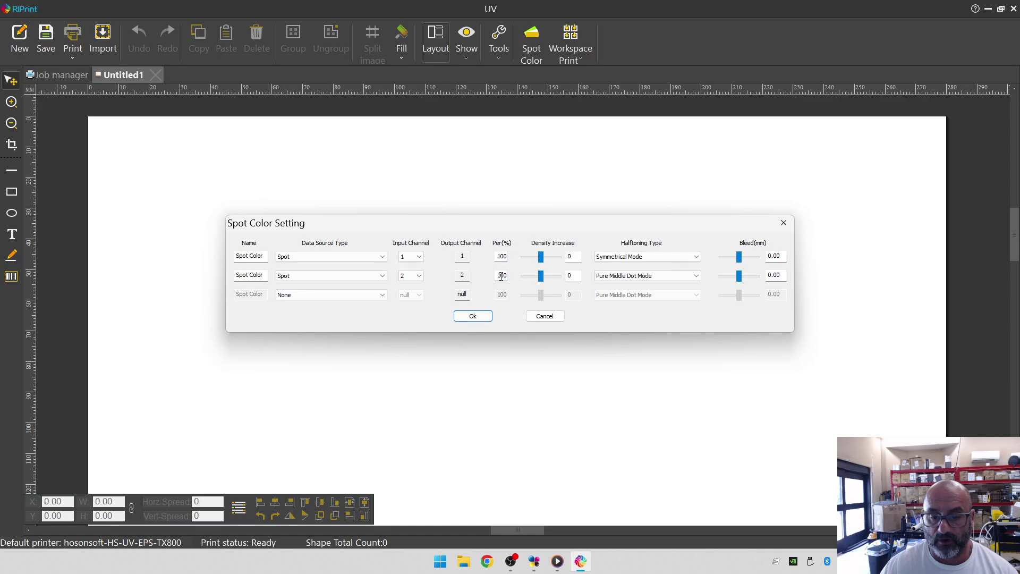
pyautogui.moveTo(540, 257); pyautogui.dragTo(627, 262)
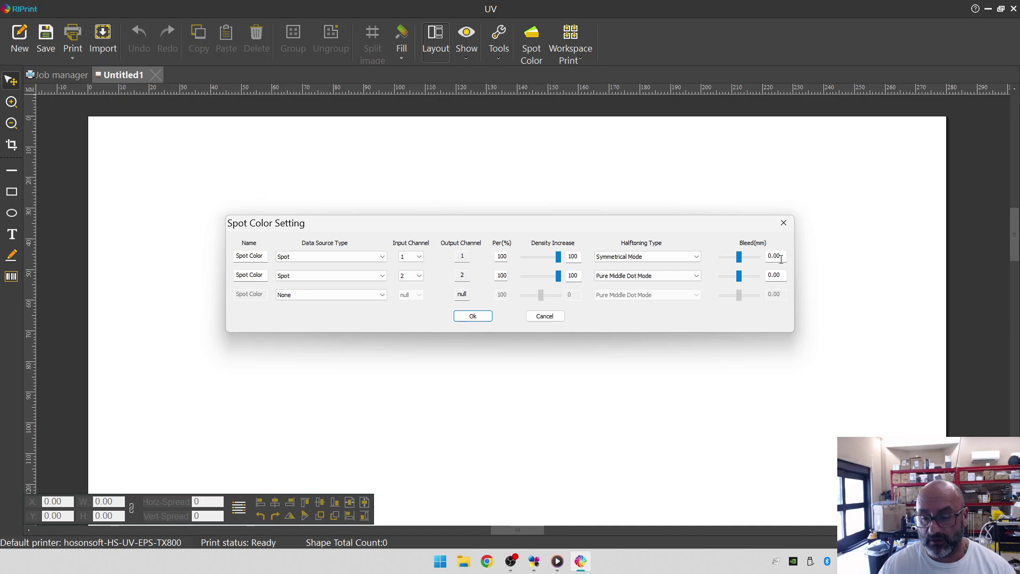
# Set the first spot color's bleed to -.15 mm, give the second Smooth Mode halftoning and 0.15 mm bleed, and apply the settings
pyautogui.moveTo(781, 259); pyautogui.dragTo(761, 254)
pyautogui.write('-.15')
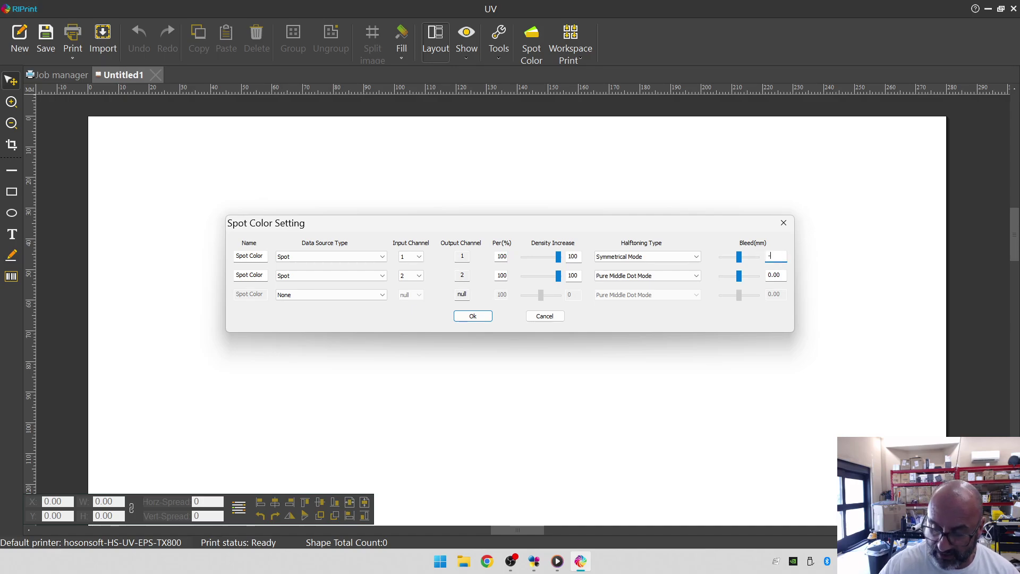
pyautogui.click(646, 275)
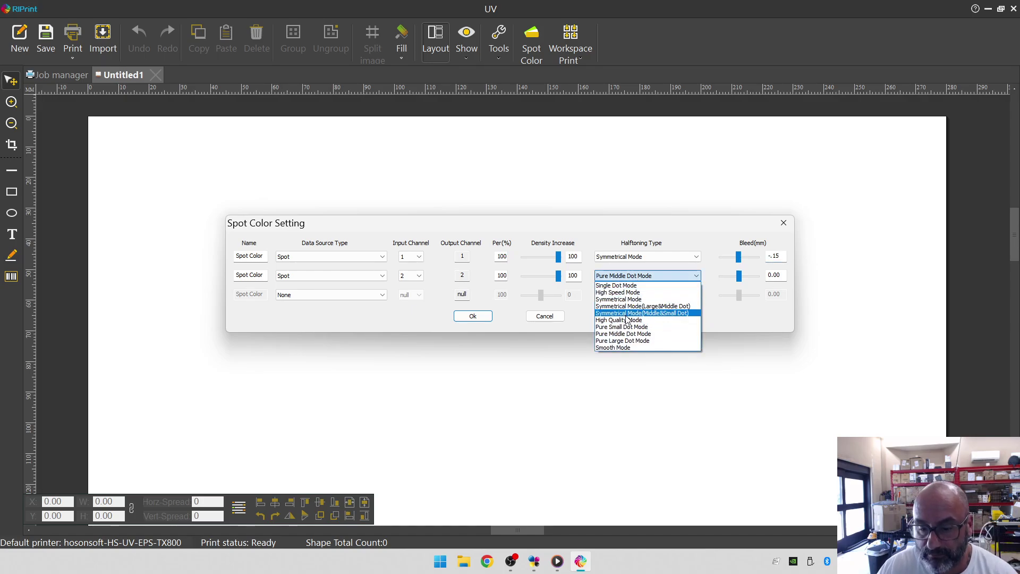
pyautogui.click(627, 347)
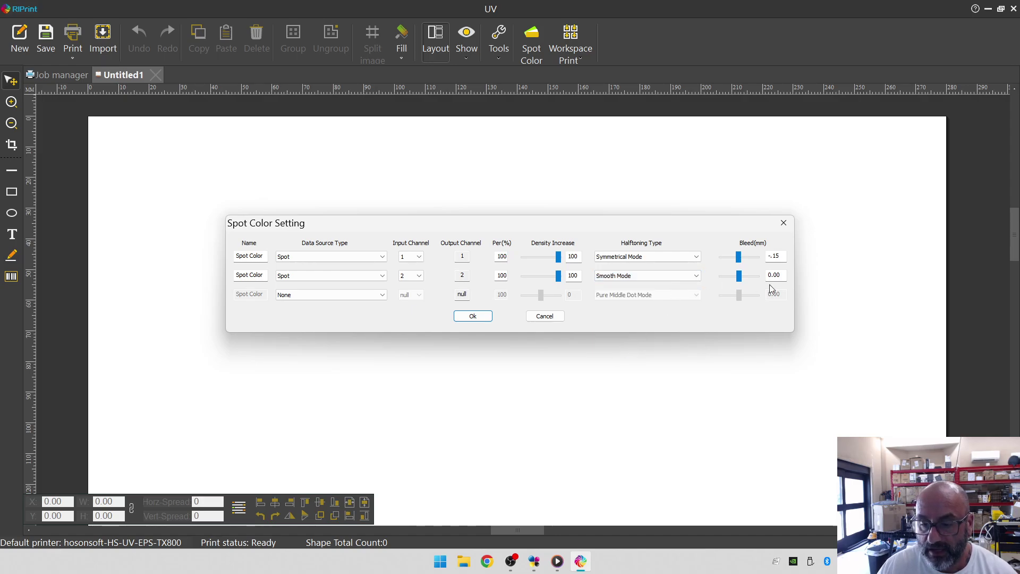
pyautogui.moveTo(773, 275); pyautogui.dragTo(786, 274)
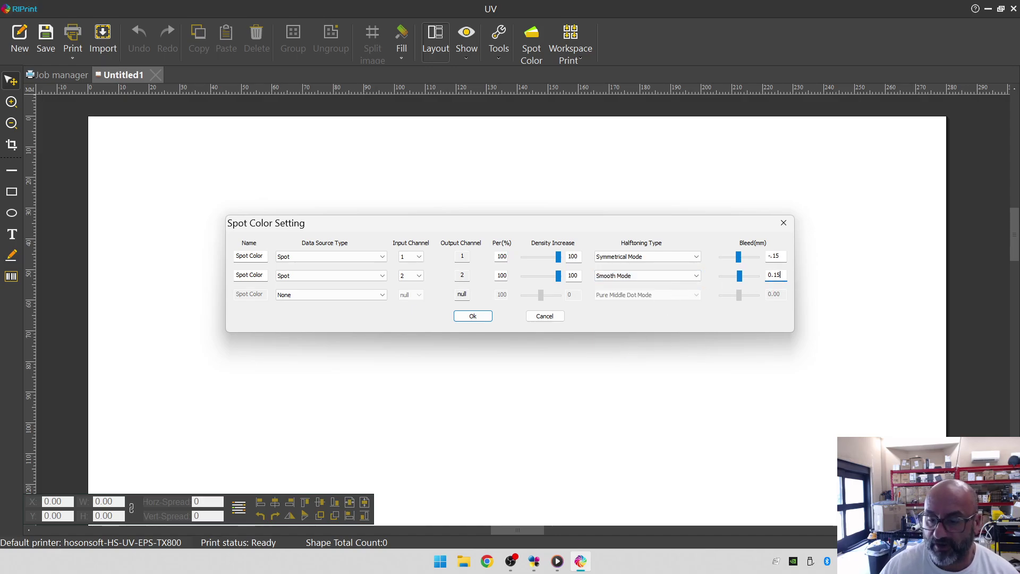
pyautogui.click(478, 317)
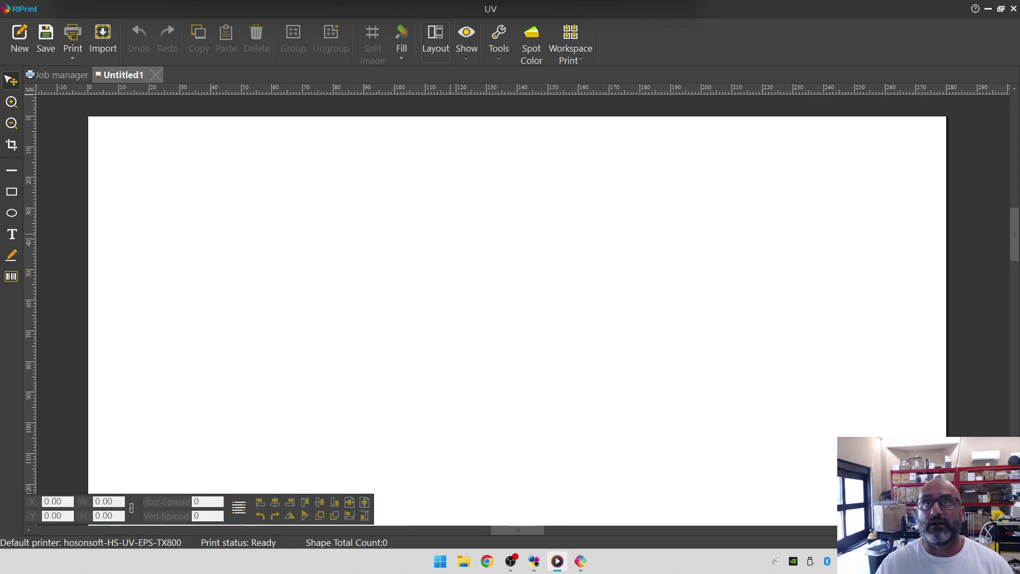
# Import Test chart 1.tif from the 3.test chart folder onto the canvas at its original size
pyautogui.hotkey('alt', 'Tab')
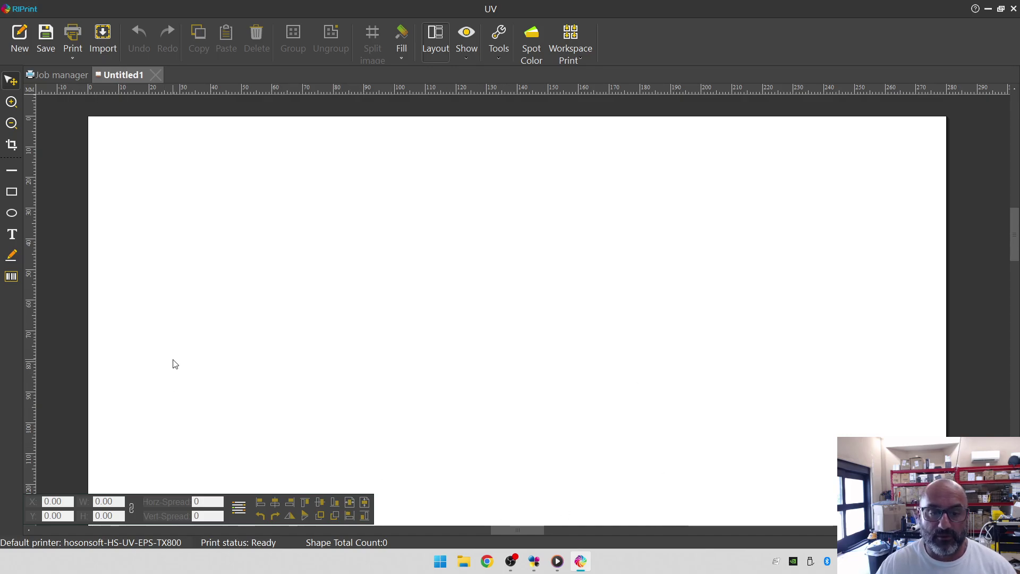
pyautogui.click(104, 38)
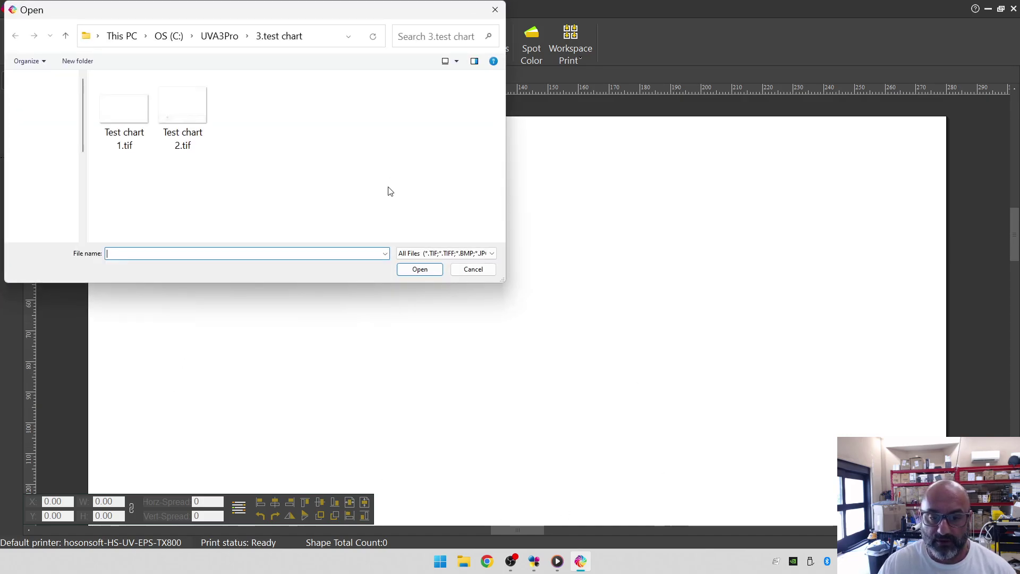
pyautogui.doubleClick(126, 109)
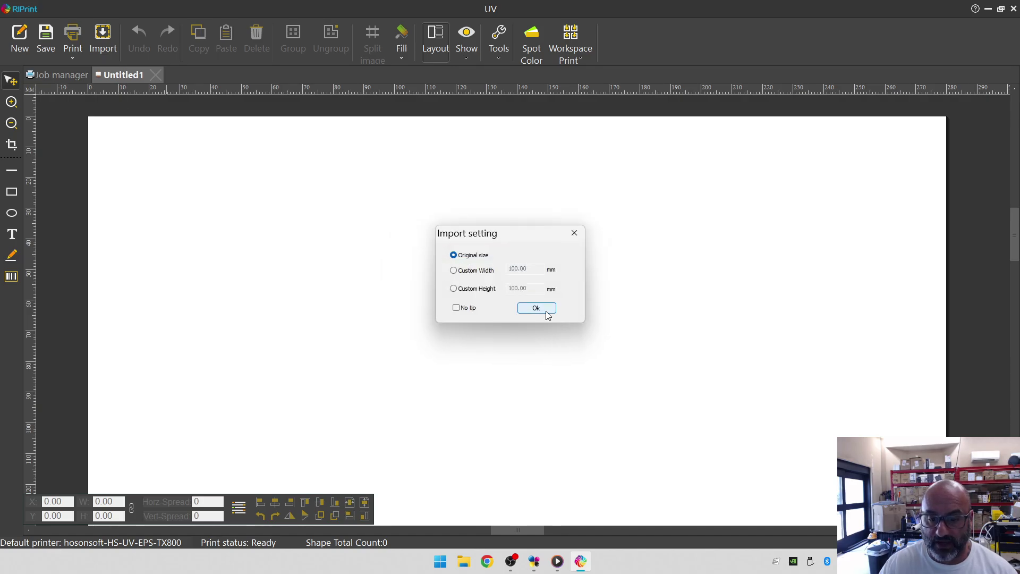
pyautogui.click(546, 312)
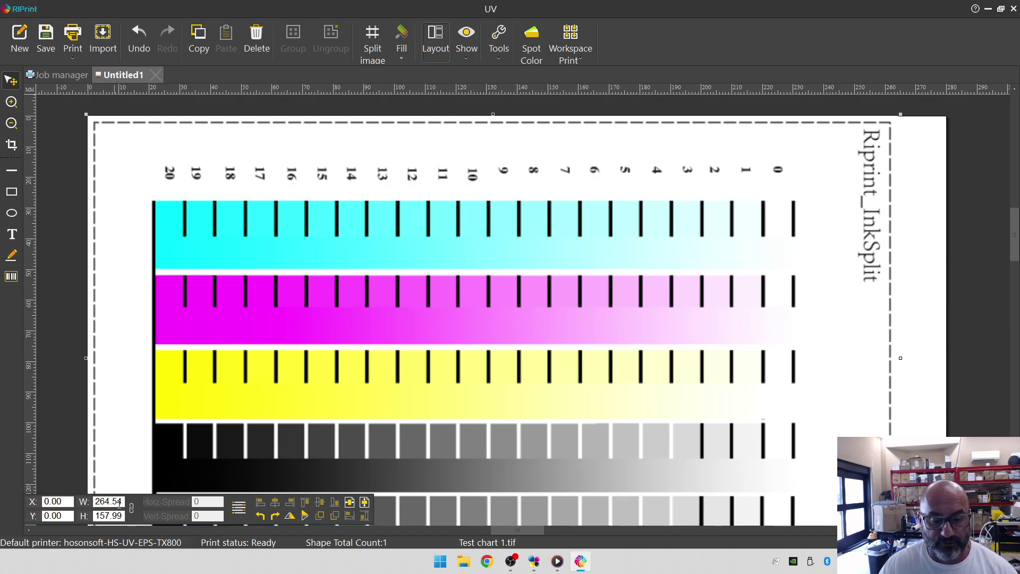
# Resize the imported test chart to a width of 100 mm and deselect it
pyautogui.scroll(-5, 658, 414)
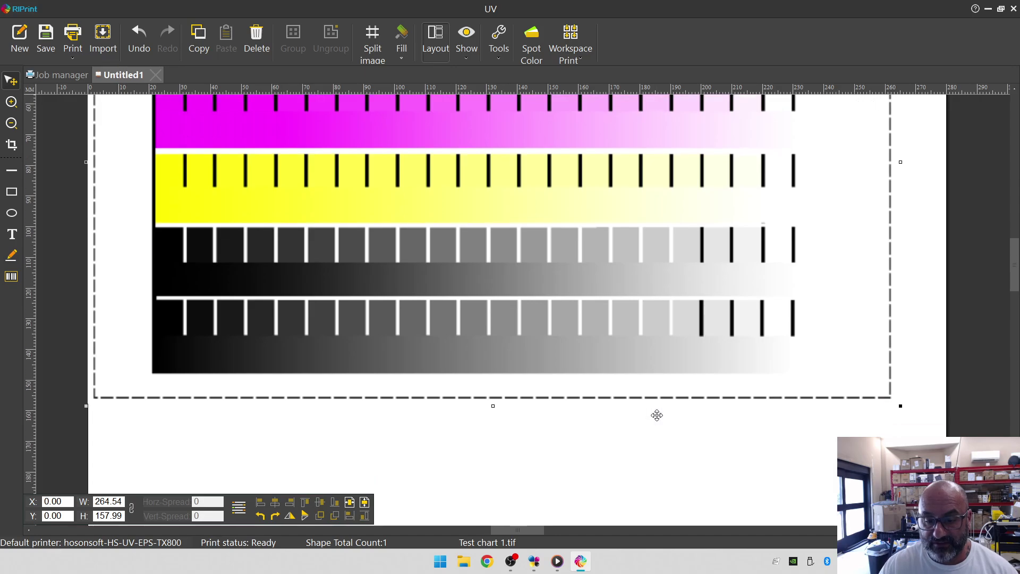
pyautogui.scroll(10, 658, 421)
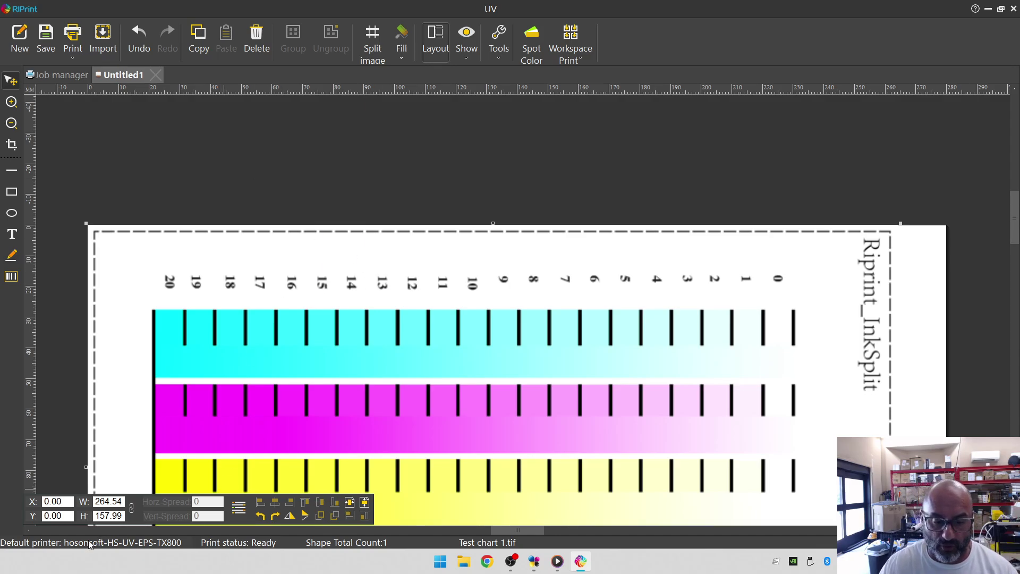
pyautogui.doubleClick(106, 502)
pyautogui.write('100')
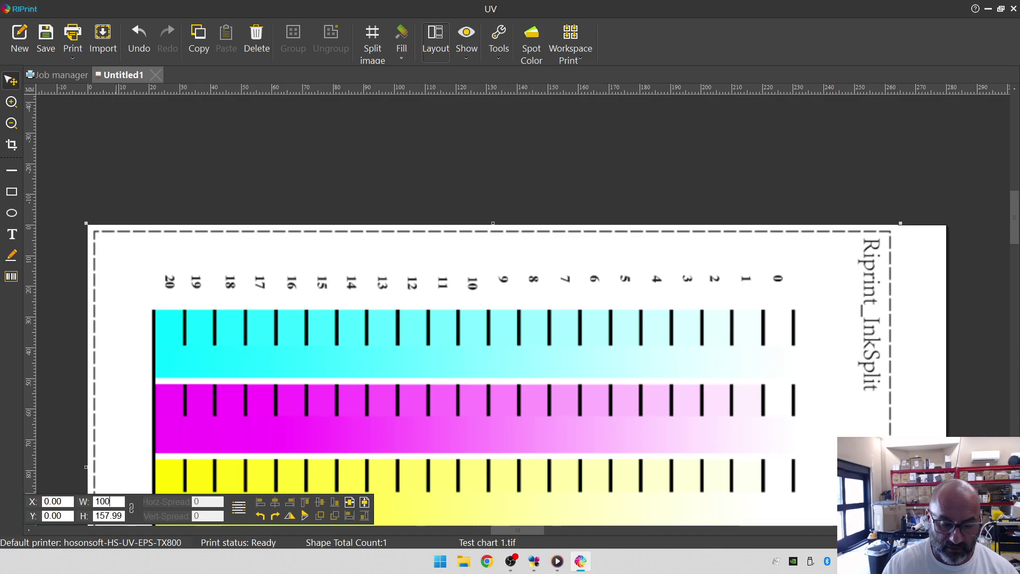
pyautogui.press('Return')
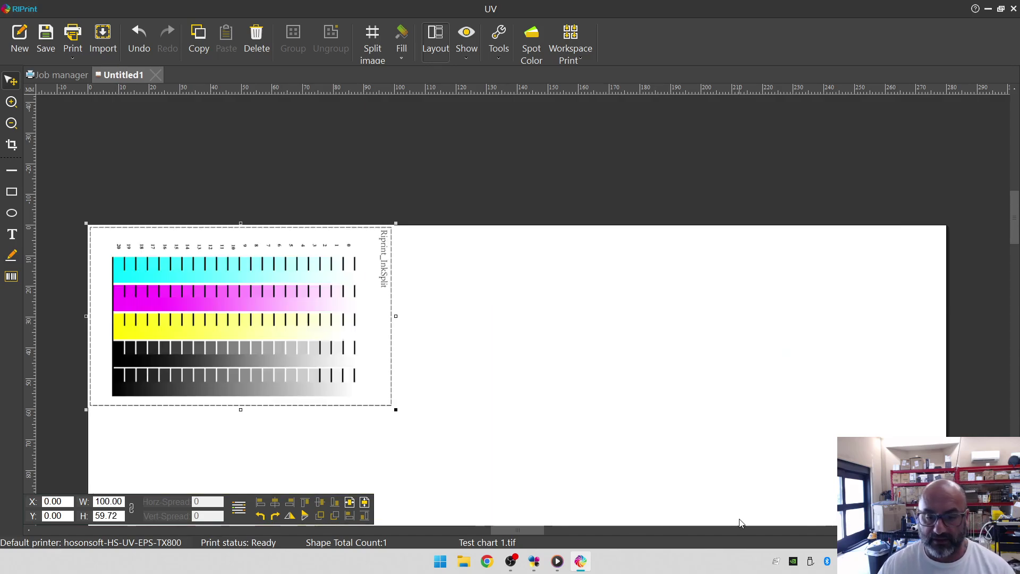
pyautogui.click(566, 378)
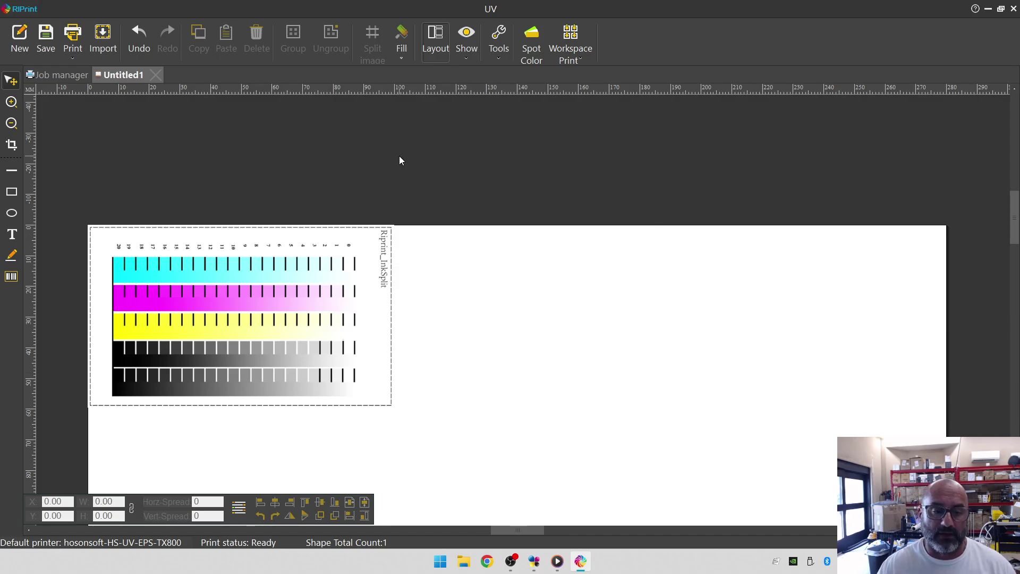
# Set the default EPS-TX800 printer's output to FILE in its properties and close the printer settings
pyautogui.click(20, 8)
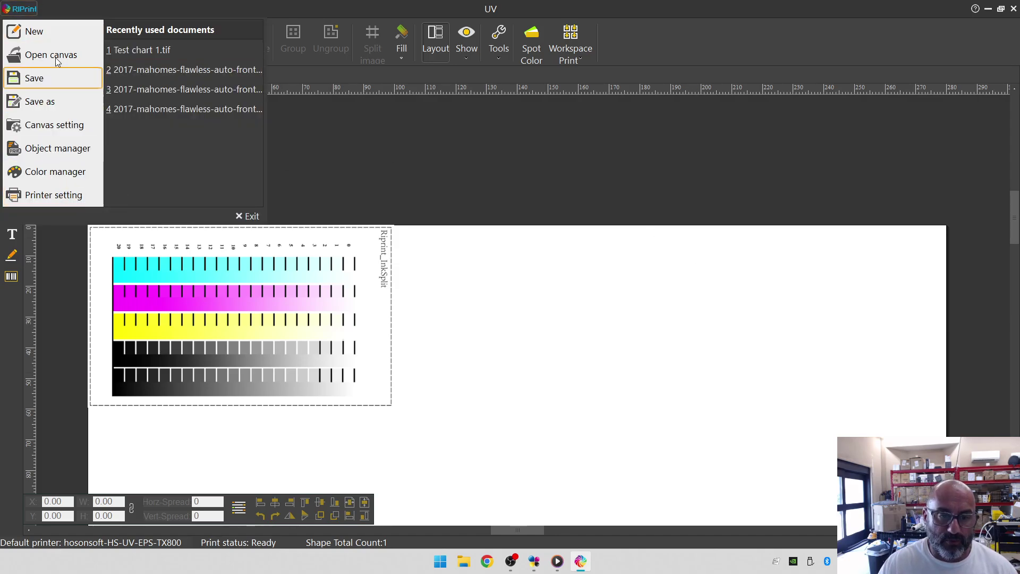
pyautogui.click(56, 194)
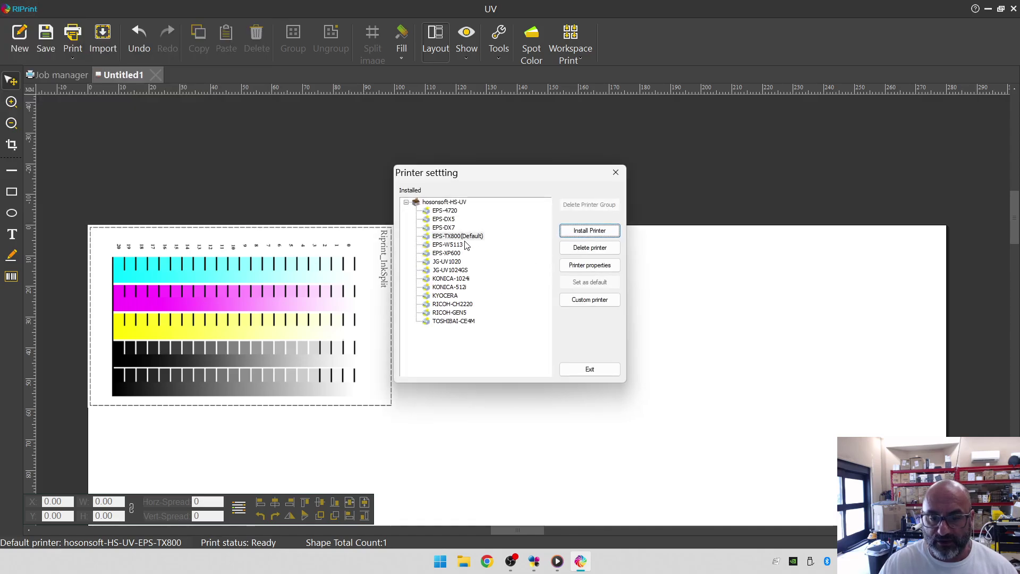
pyautogui.doubleClick(457, 237)
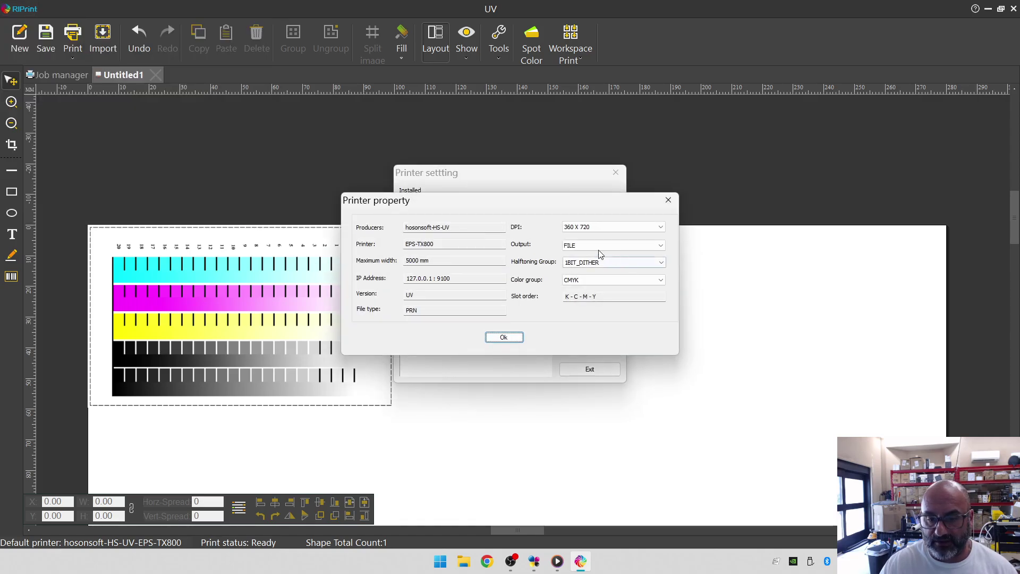
pyautogui.click(616, 248)
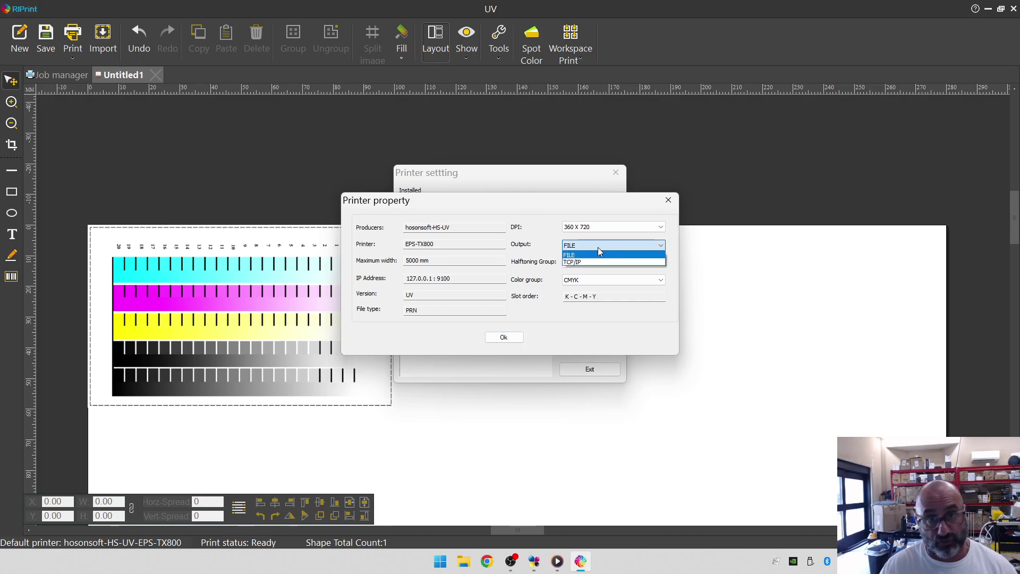
pyautogui.click(600, 255)
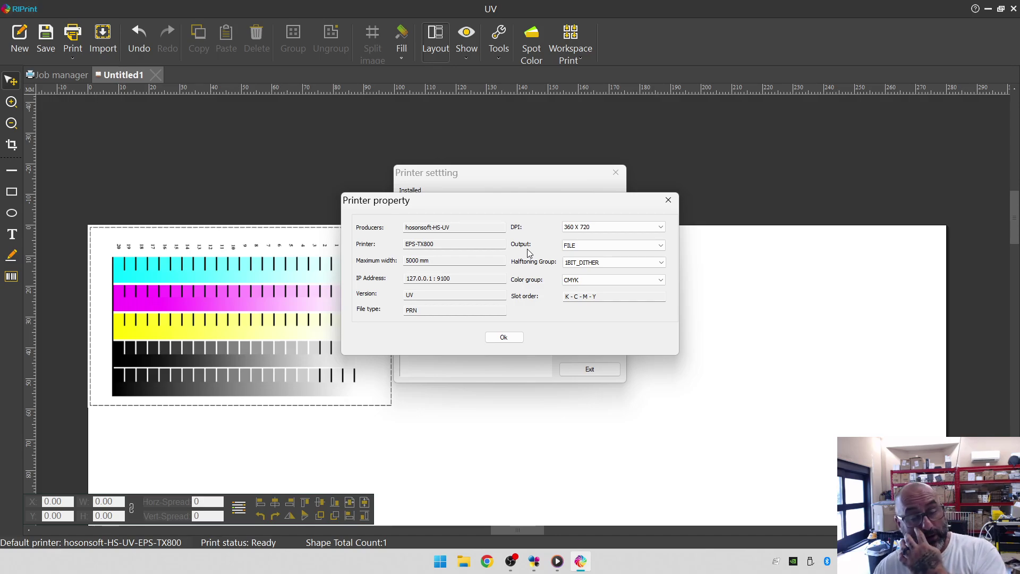
pyautogui.click(513, 337)
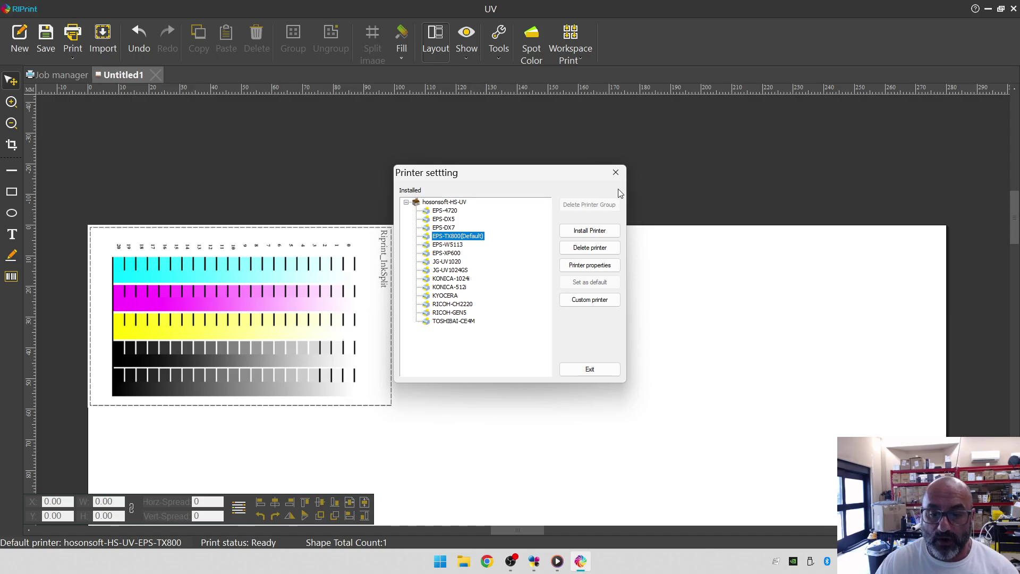
pyautogui.click(591, 369)
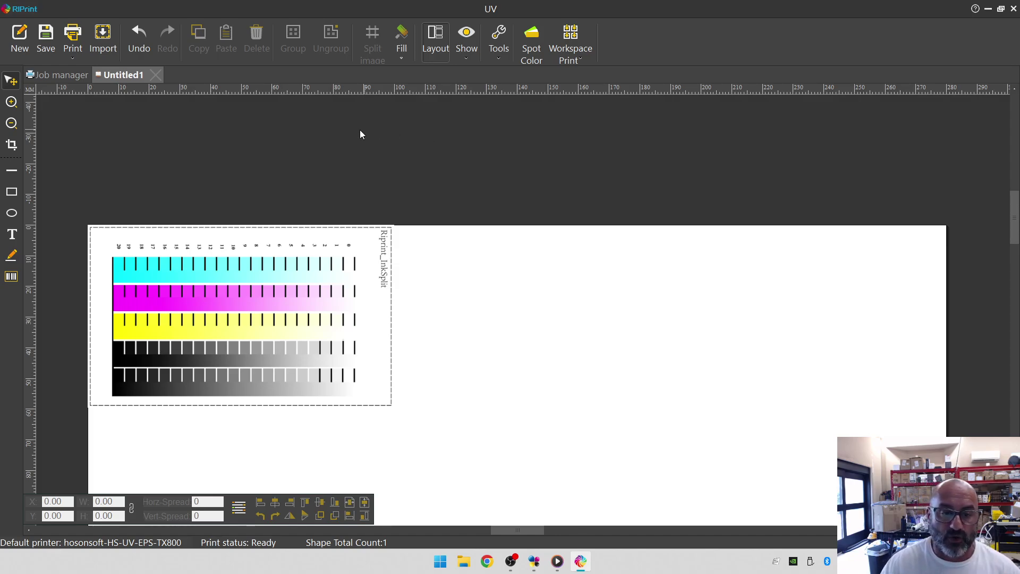
# Start printing the test chart with the 720x1440_16Pass_4C_2Bit_50 solution, checking its advanced settings
pyautogui.click(74, 36)
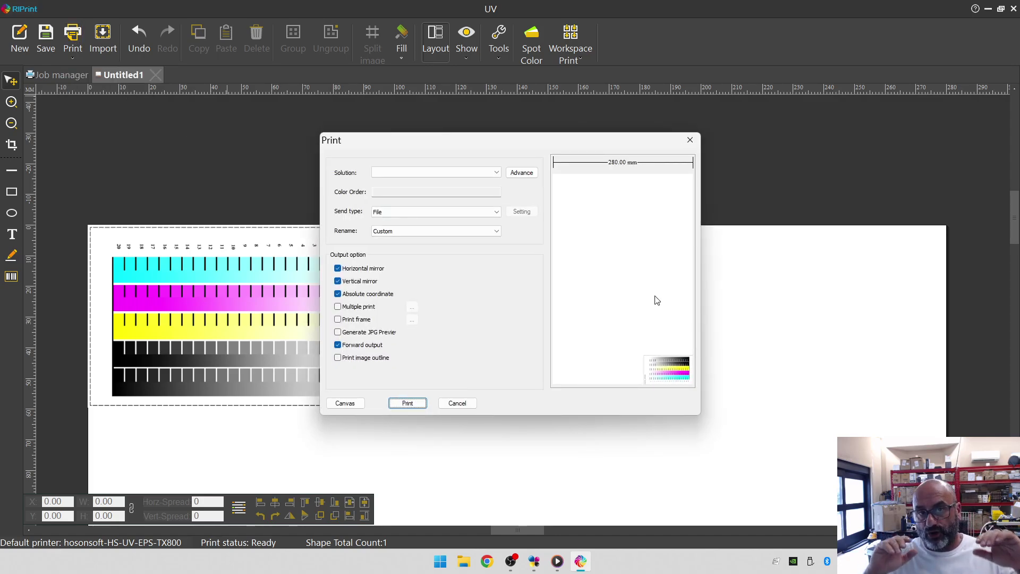
pyautogui.click(495, 173)
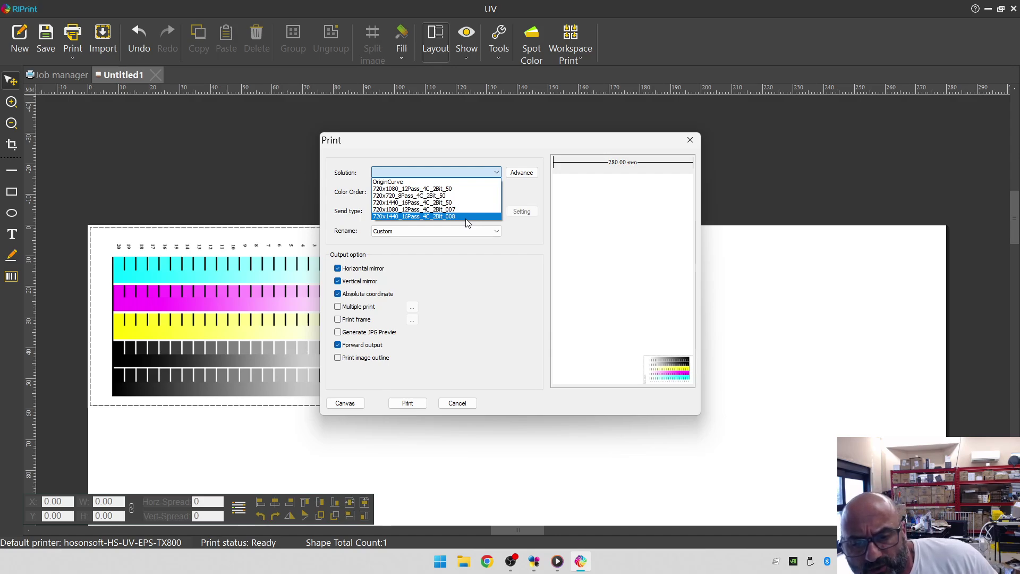
pyautogui.click(439, 203)
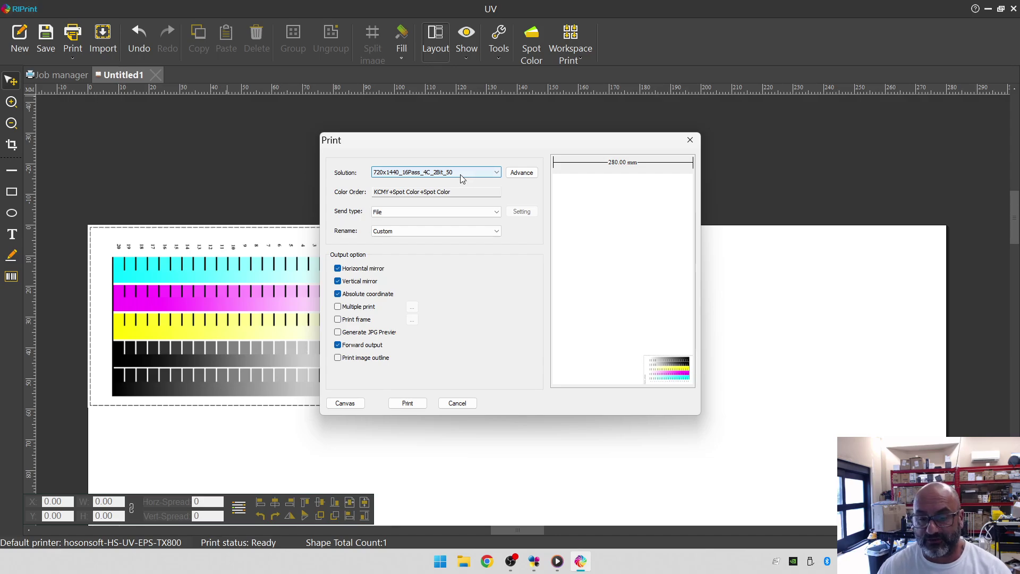
pyautogui.click(522, 172)
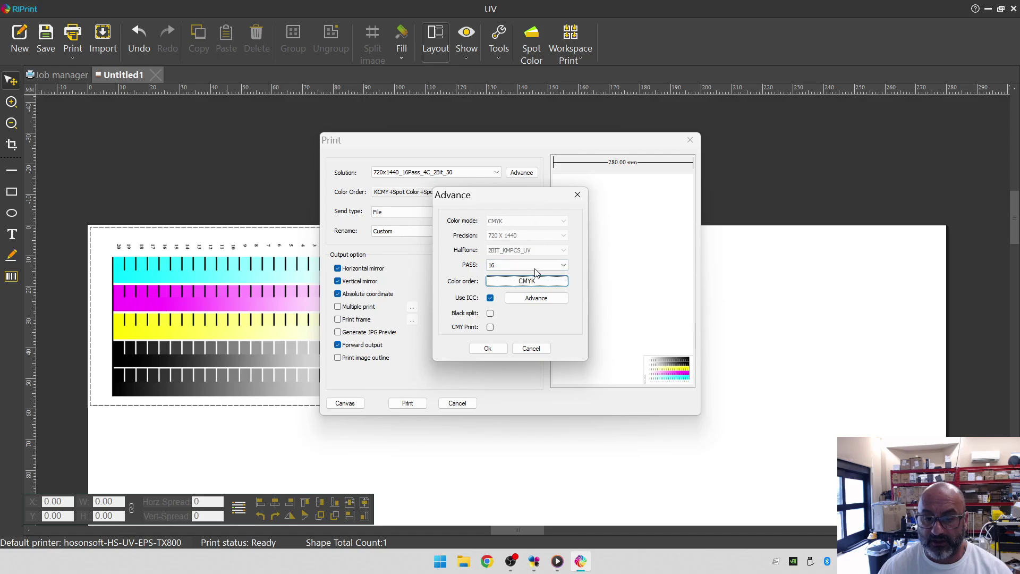
pyautogui.click(502, 350)
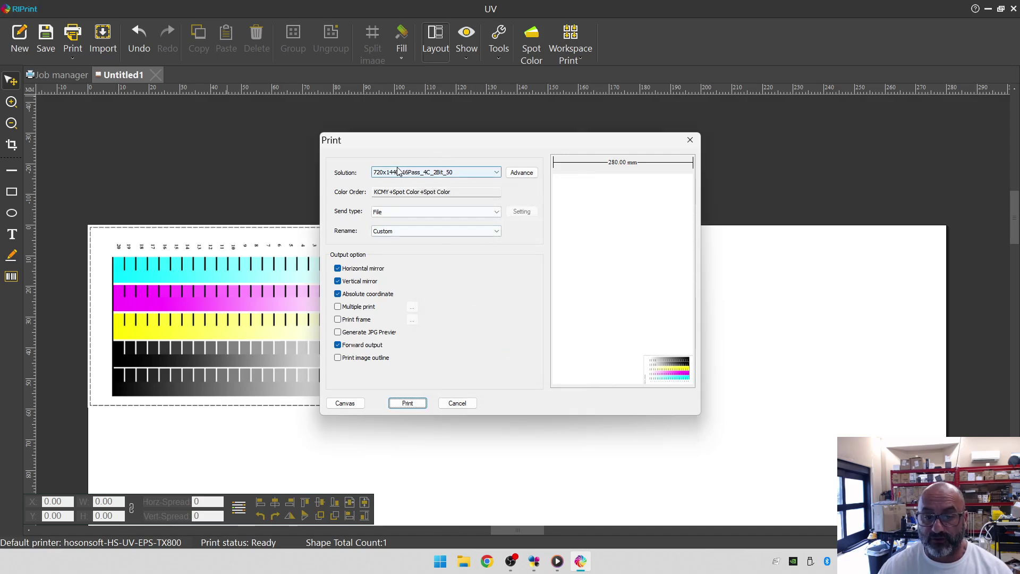
pyautogui.click(490, 176)
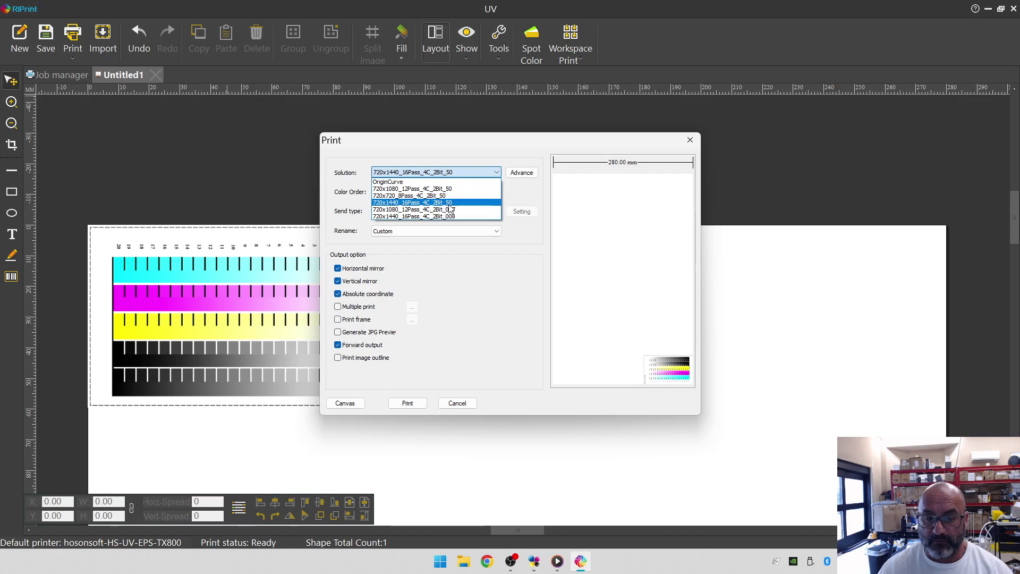
pyautogui.click(408, 208)
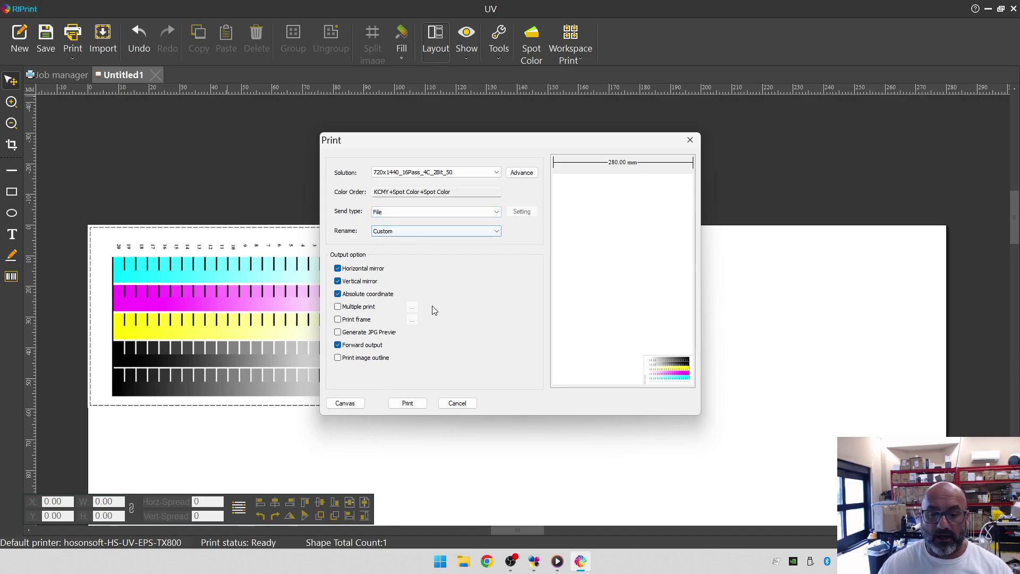
# Turn horizontal mirror, vertical mirror and absolute coordinate off and back on to compare the print preview
pyautogui.click(367, 270)
pyautogui.click(367, 282)
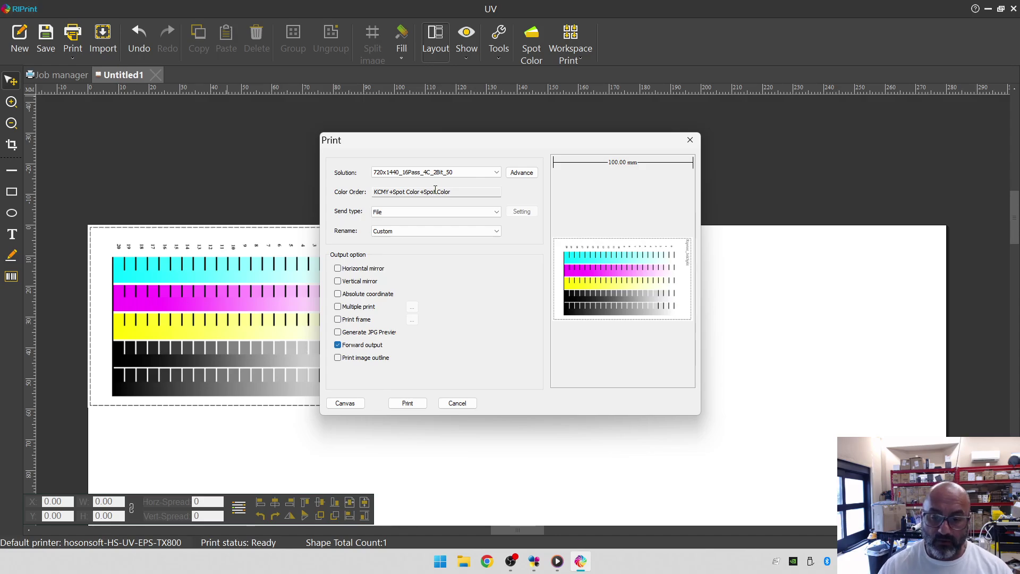
pyautogui.click(362, 269)
pyautogui.click(360, 281)
pyautogui.click(363, 295)
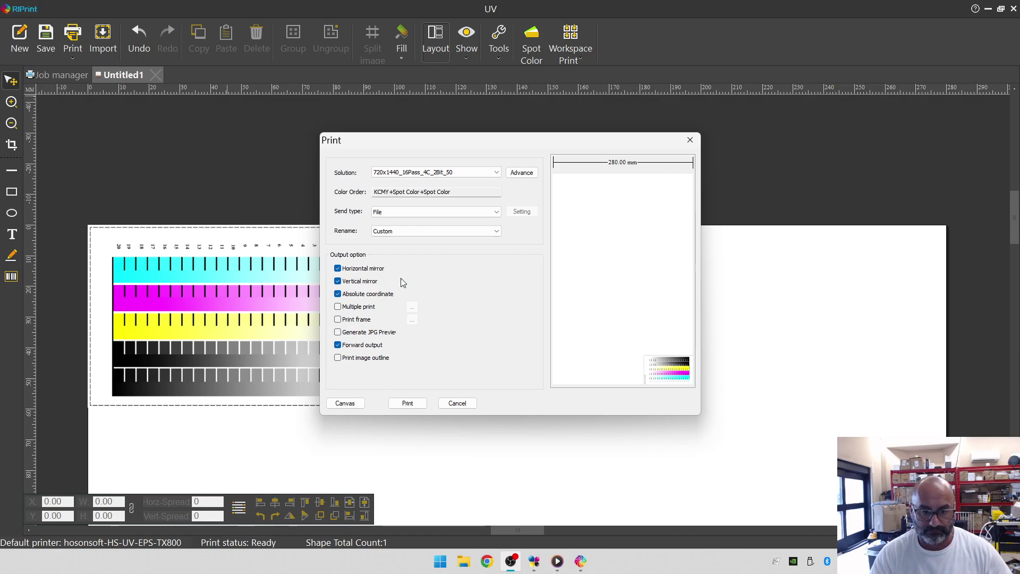
# Move the print dialog aside and toggle absolute coordinate off and on to compare the chart's placement
pyautogui.click(778, 368)
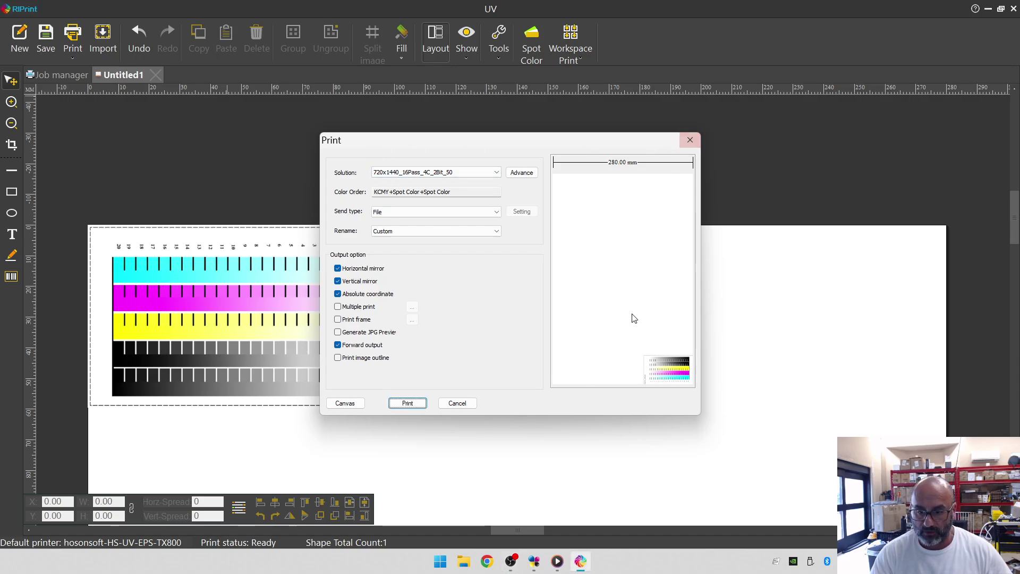
pyautogui.moveTo(501, 151); pyautogui.dragTo(689, 152)
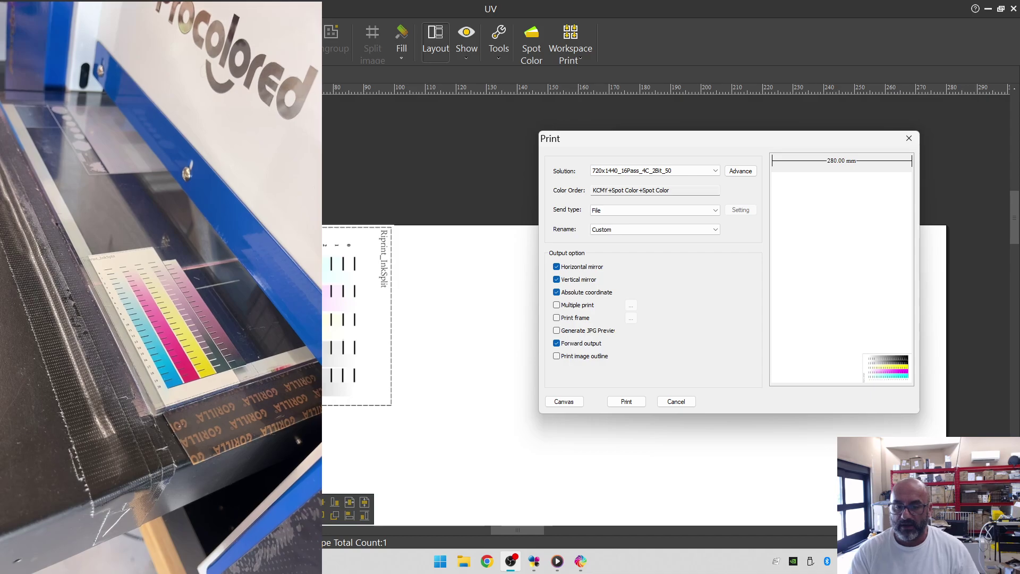
pyautogui.click(557, 292)
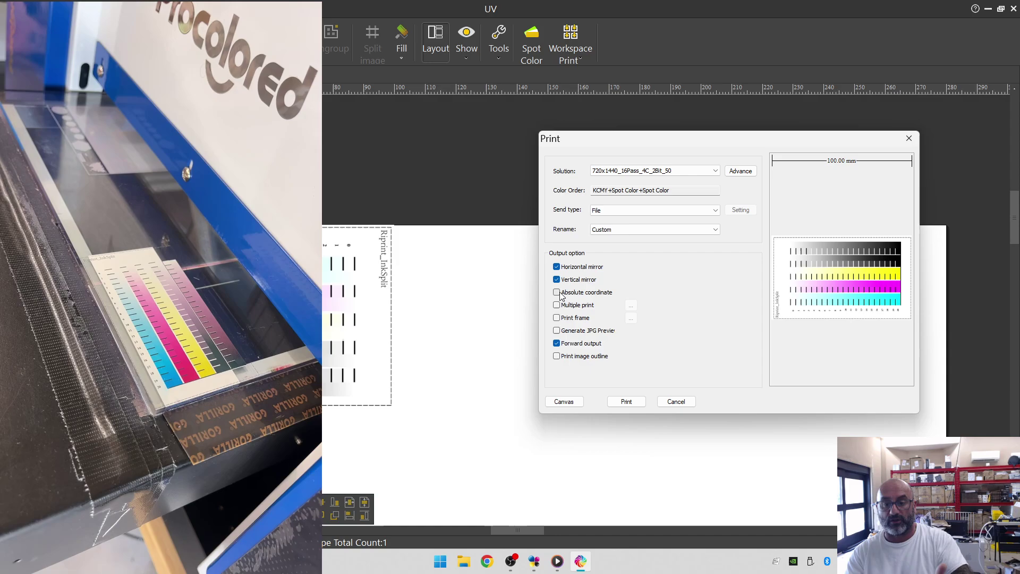
pyautogui.click(558, 293)
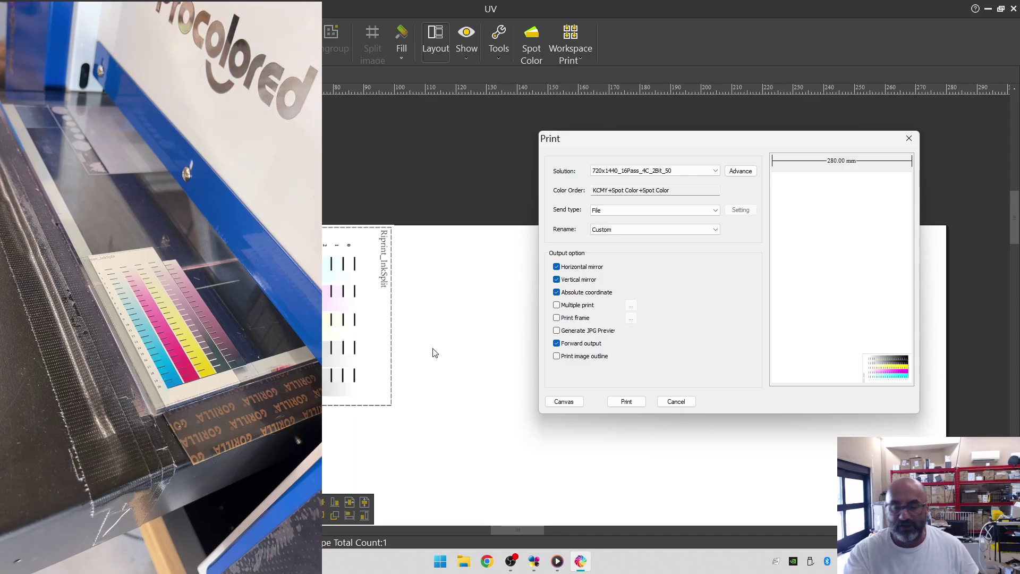
pyautogui.click(556, 278)
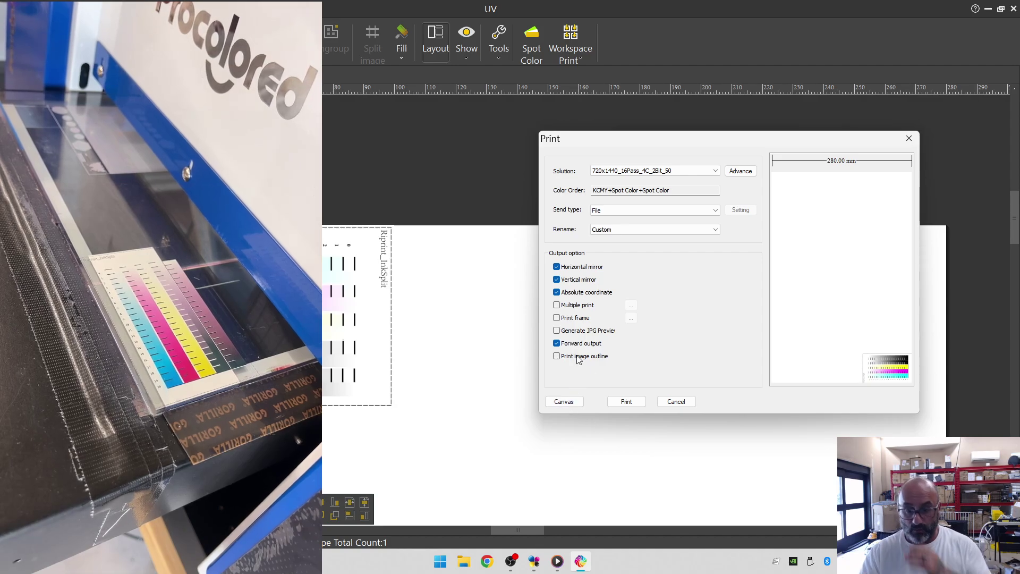
# Print the test chart to a PRN file named sample test in the Procolored Files folder
pyautogui.click(632, 402)
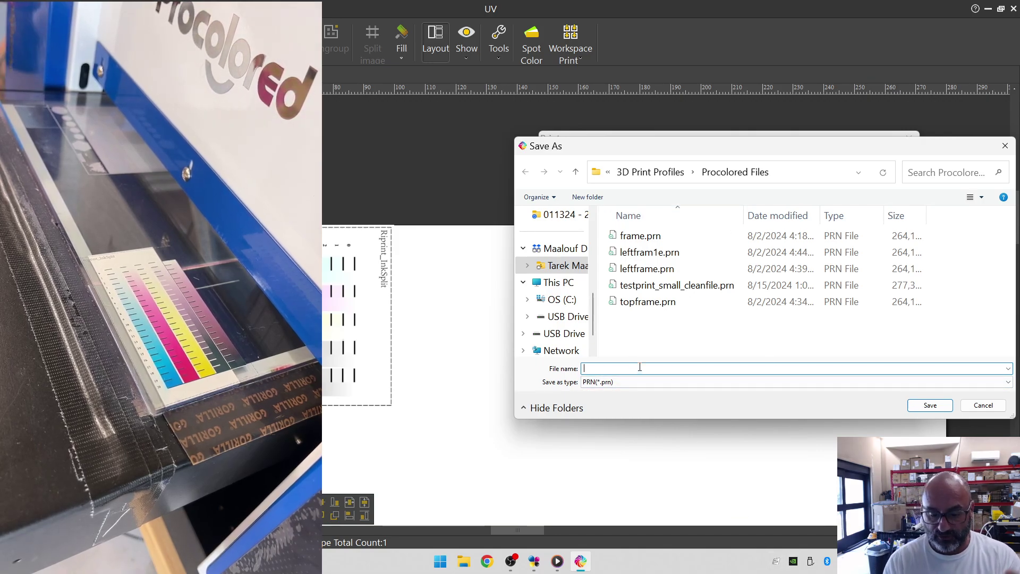
pyautogui.write('s')
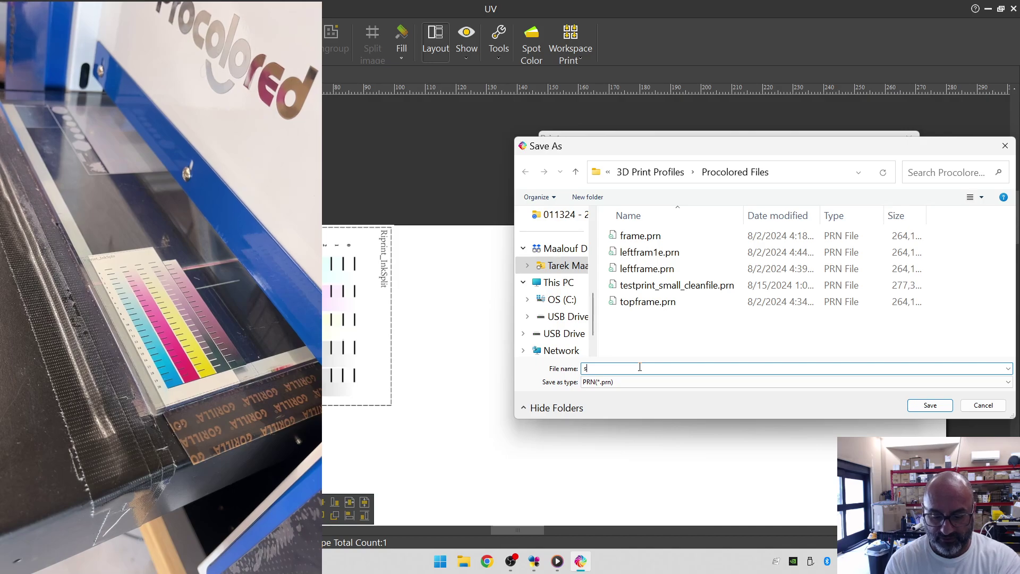
pyautogui.write('ample test')
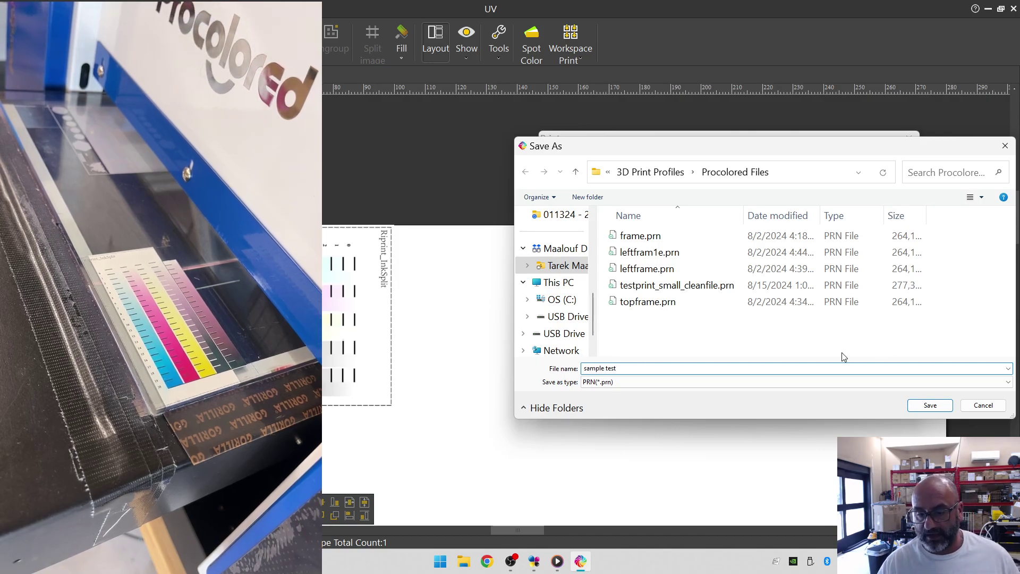
pyautogui.scroll(1, 563, 334)
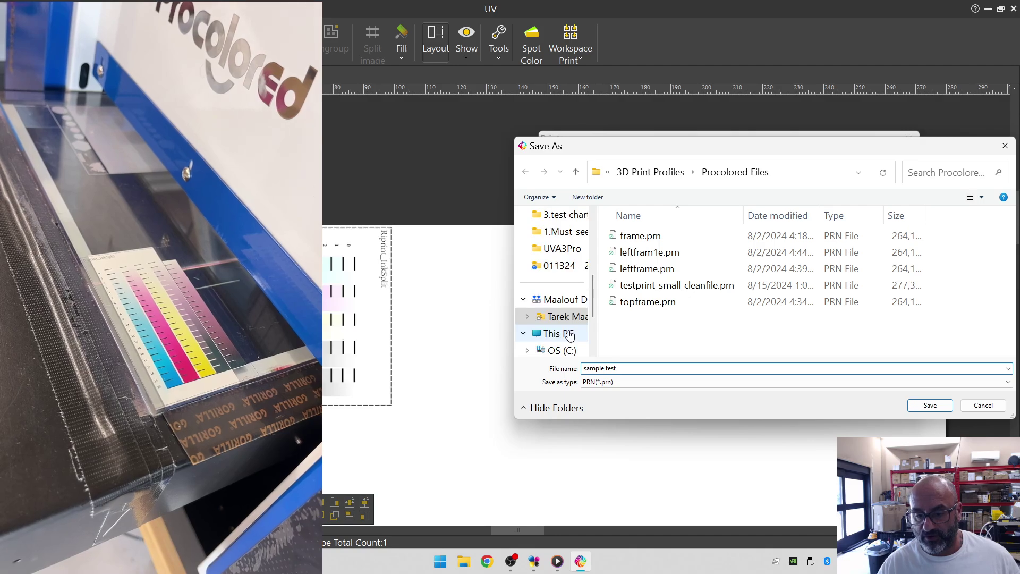
pyautogui.scroll(-1, 569, 335)
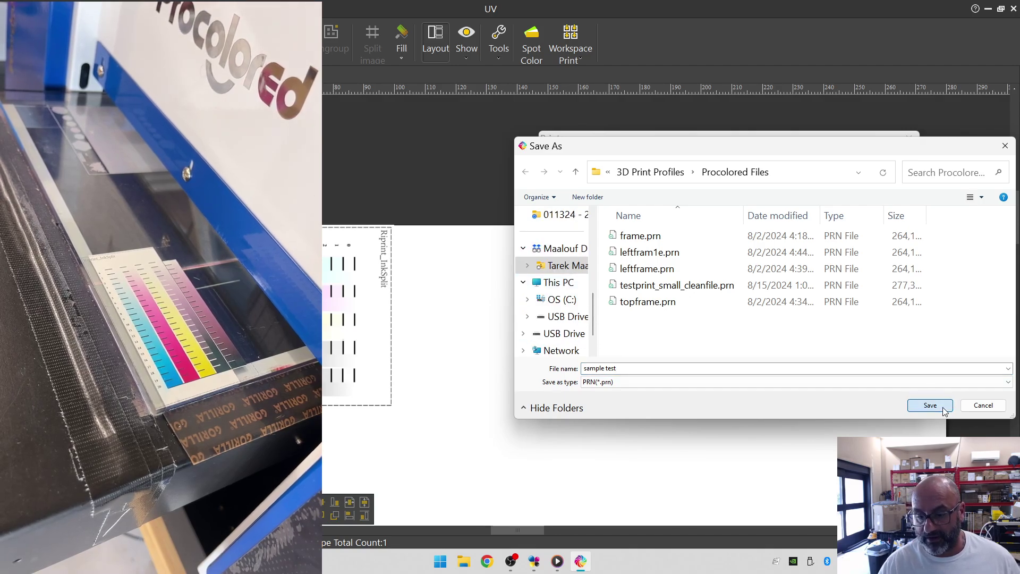
pyautogui.click(930, 405)
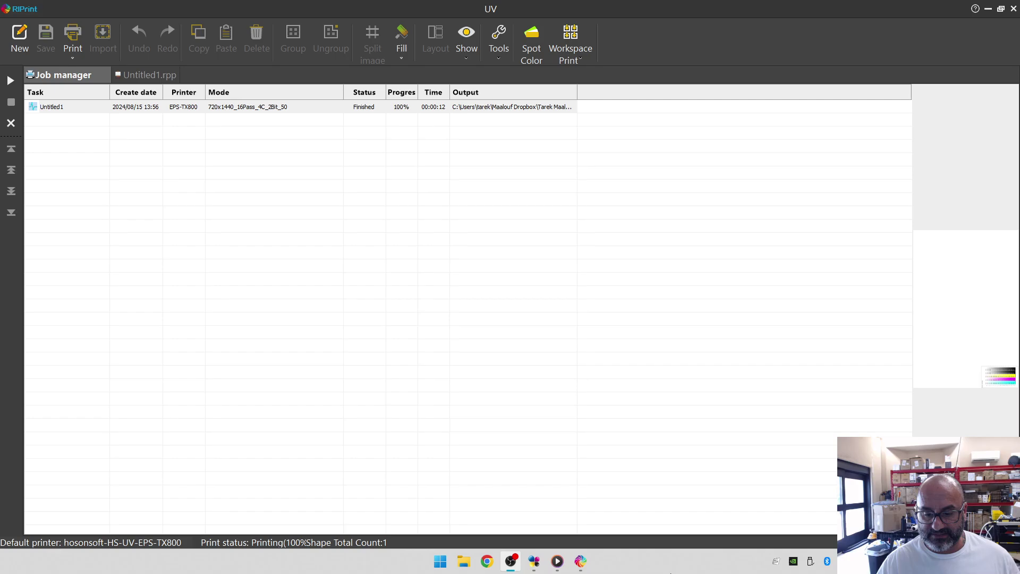
# Switch to the printer control software
pyautogui.click(534, 564)
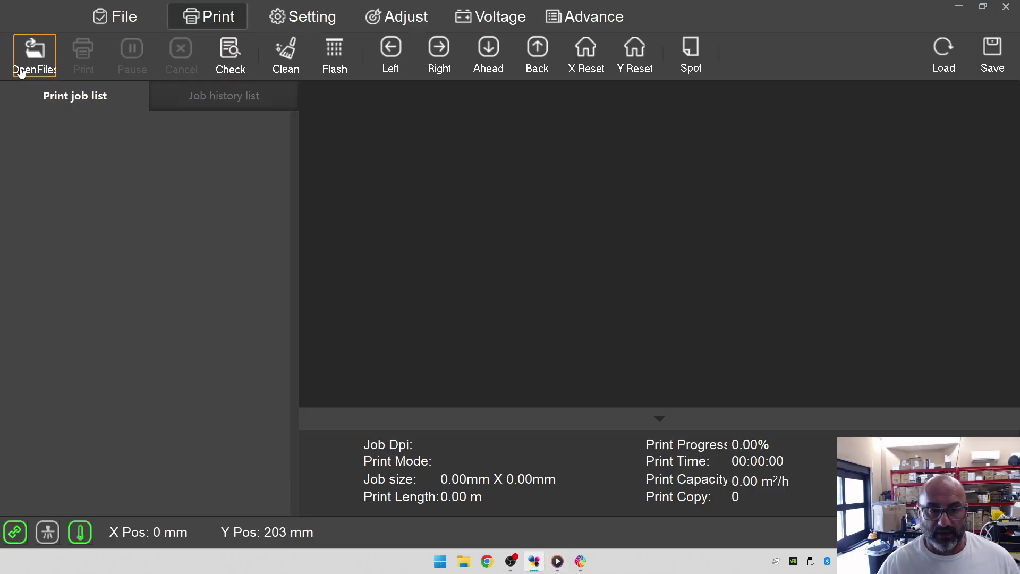
pyautogui.click(20, 72)
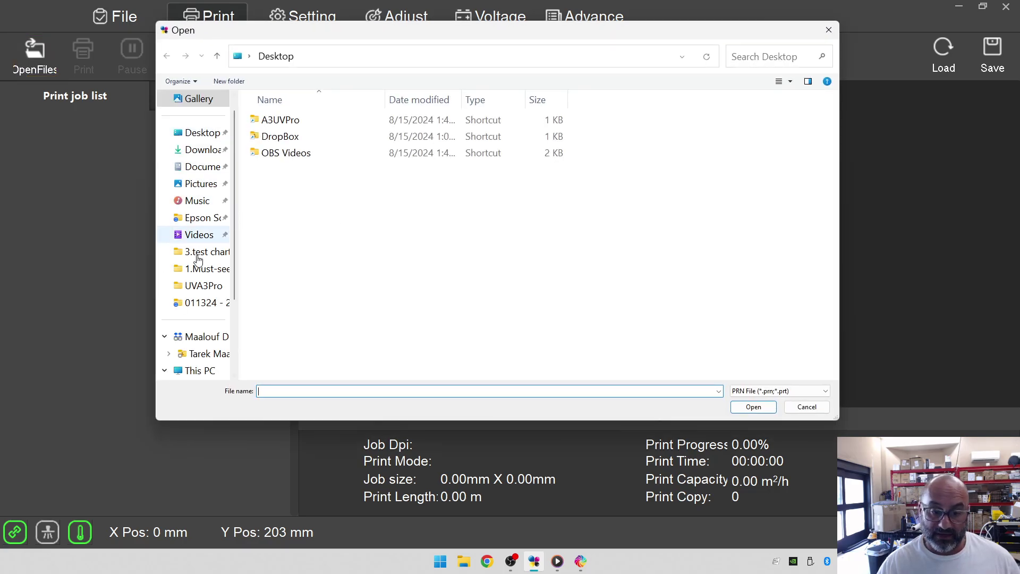
pyautogui.click(205, 338)
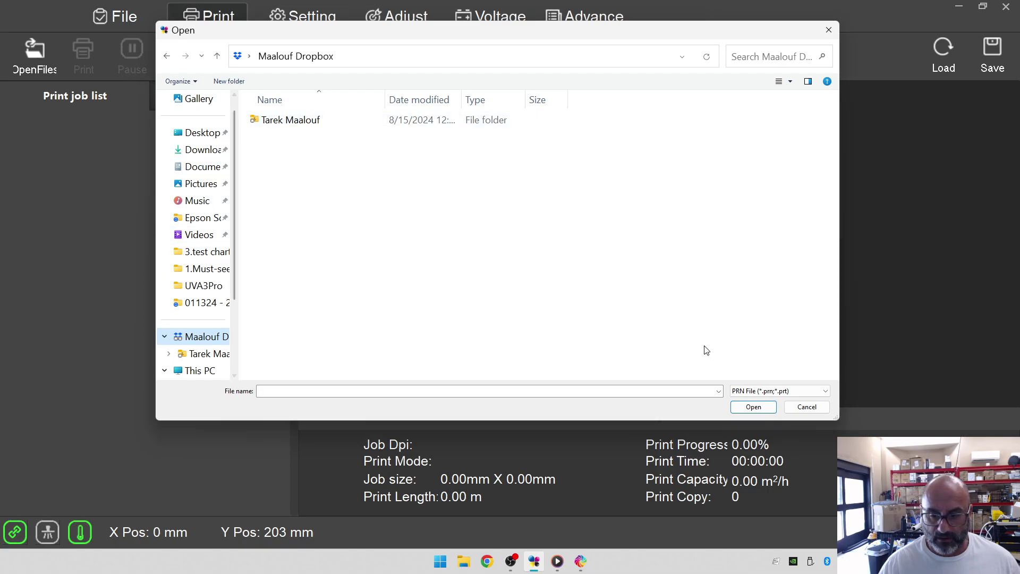
pyautogui.click(807, 407)
pyautogui.click(94, 27)
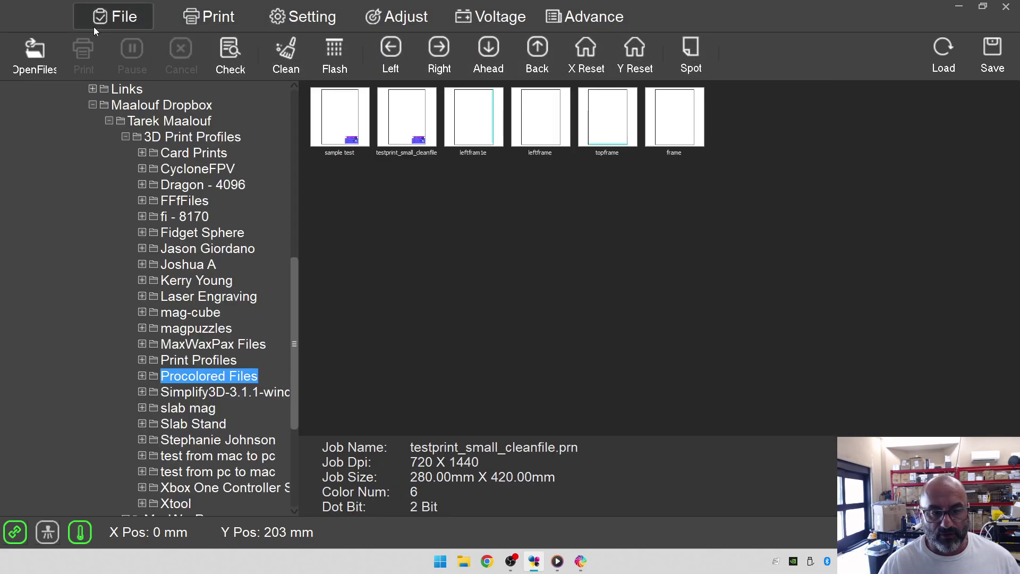
pyautogui.click(218, 17)
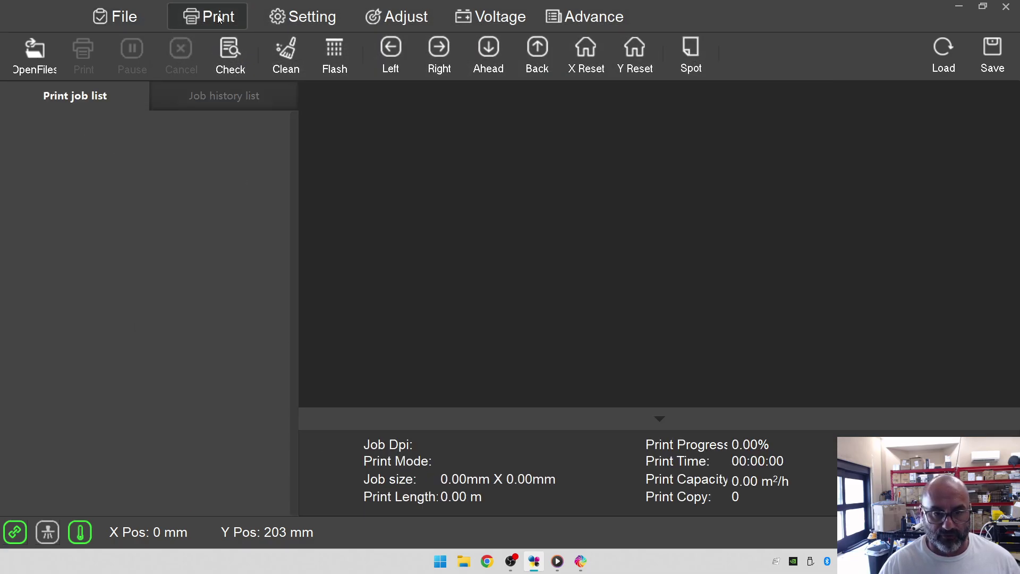
# Open sample test.prn from the Procolored Files folder inside 3D Print Profiles as a print job
pyautogui.click(33, 51)
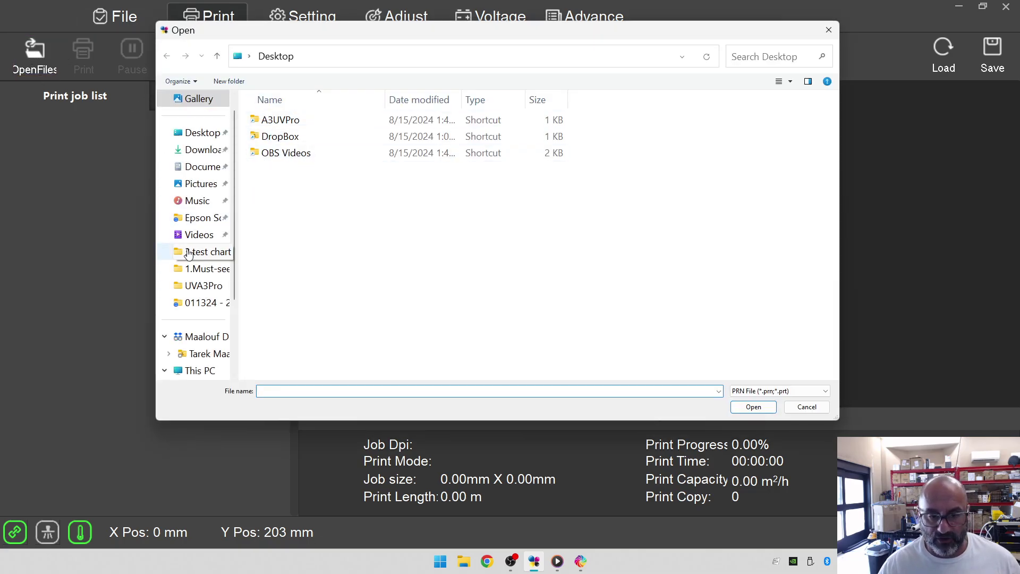
pyautogui.scroll(-2, 195, 300)
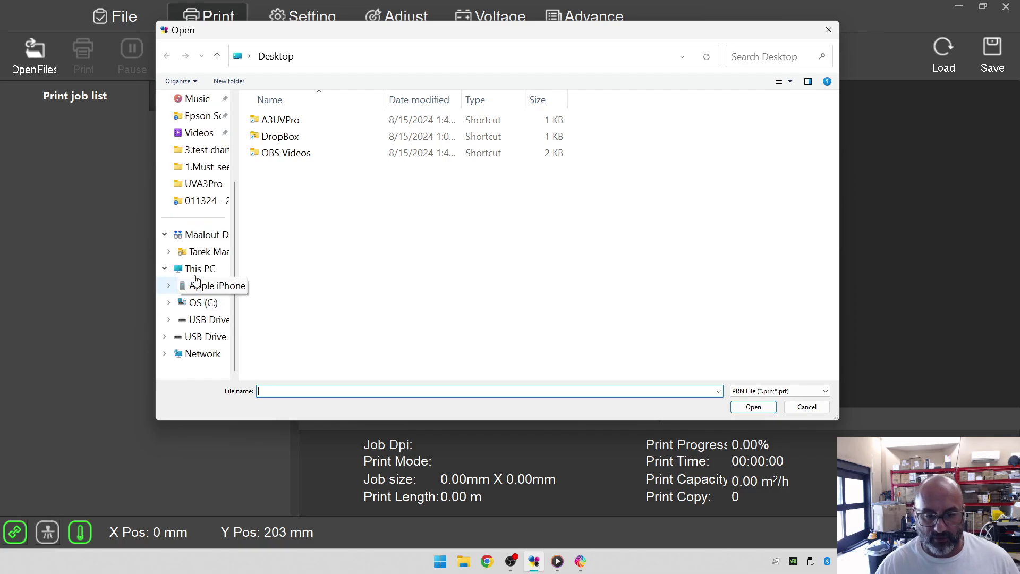
pyautogui.click(219, 253)
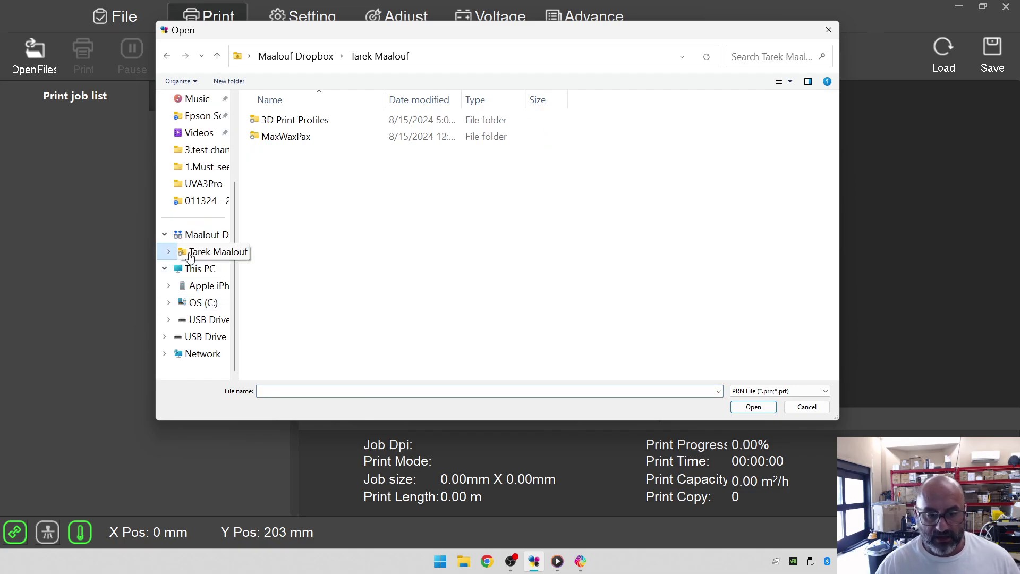
pyautogui.doubleClick(277, 121)
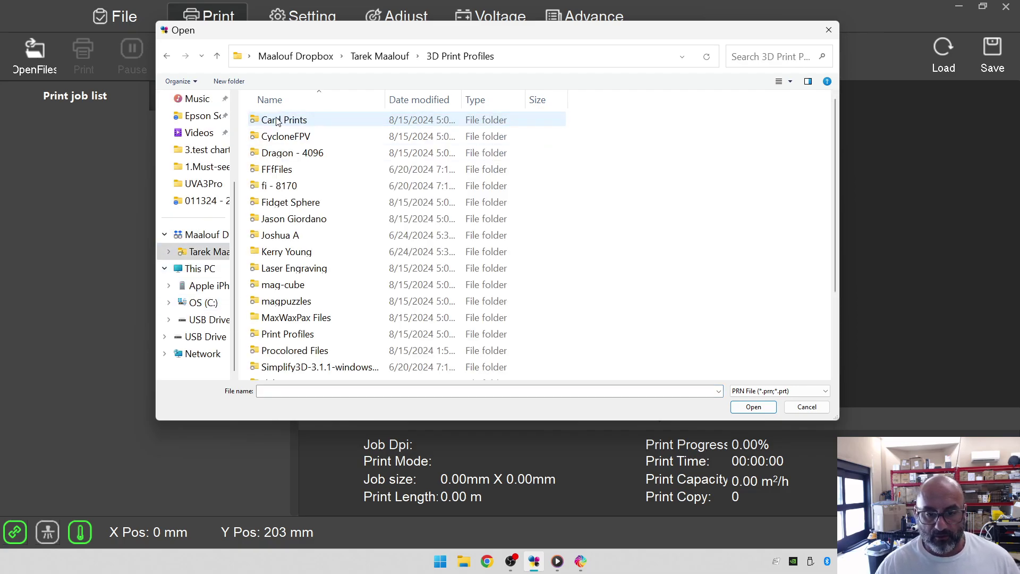
pyautogui.doubleClick(305, 351)
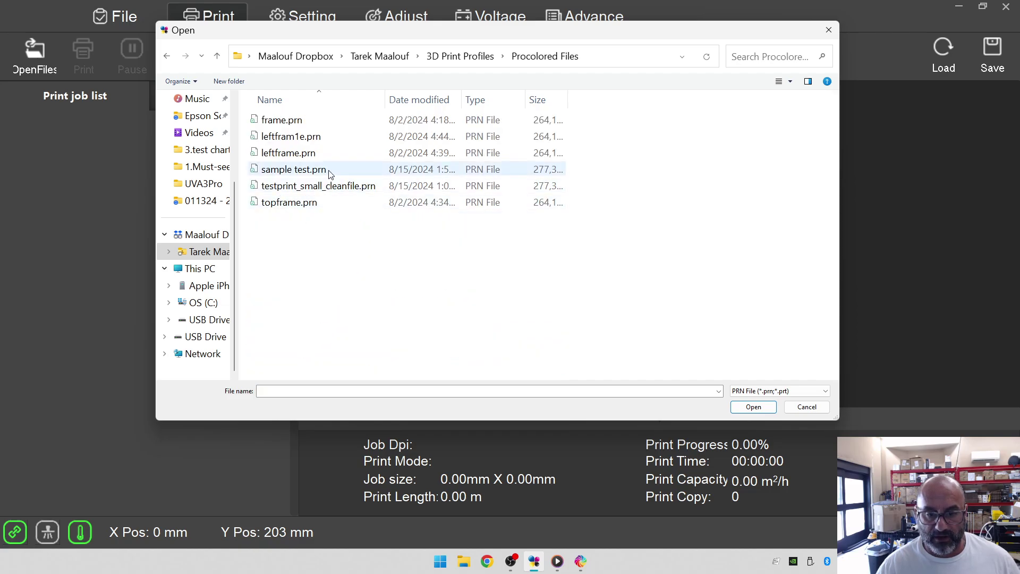
pyautogui.doubleClick(293, 169)
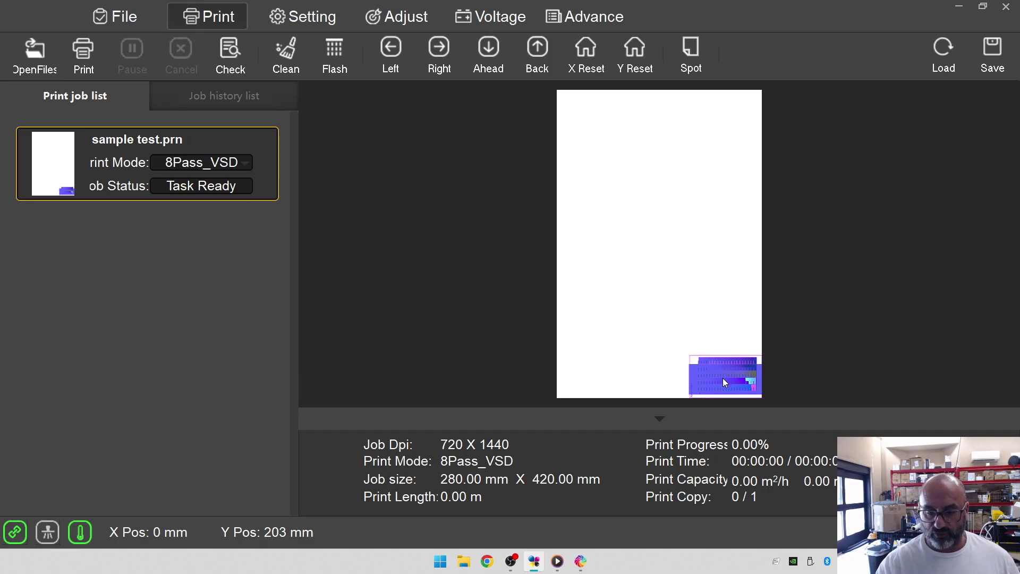
# Examine the available print modes for the sample test.prn job without changing the mode
pyautogui.click(228, 164)
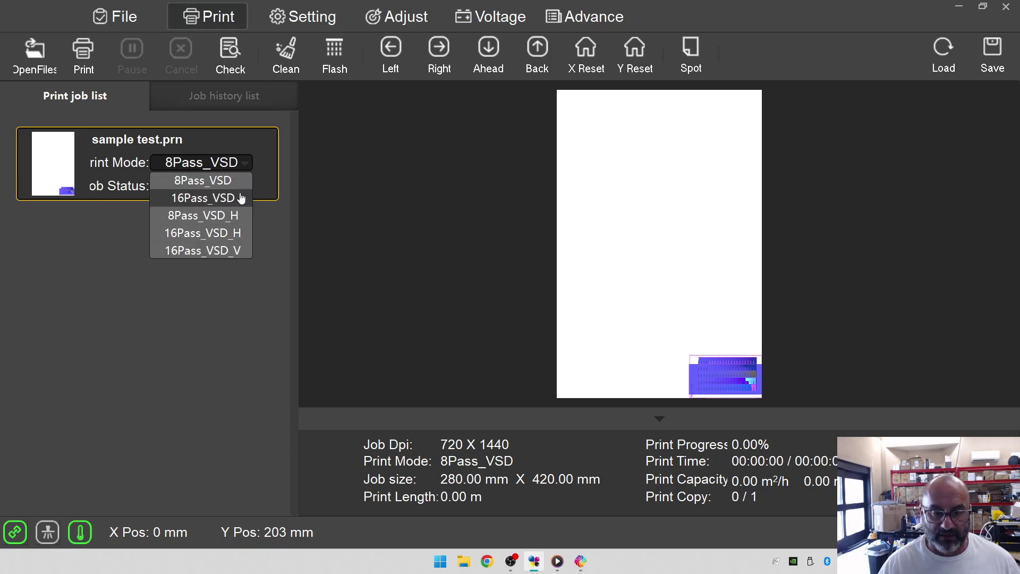
pyautogui.click(285, 329)
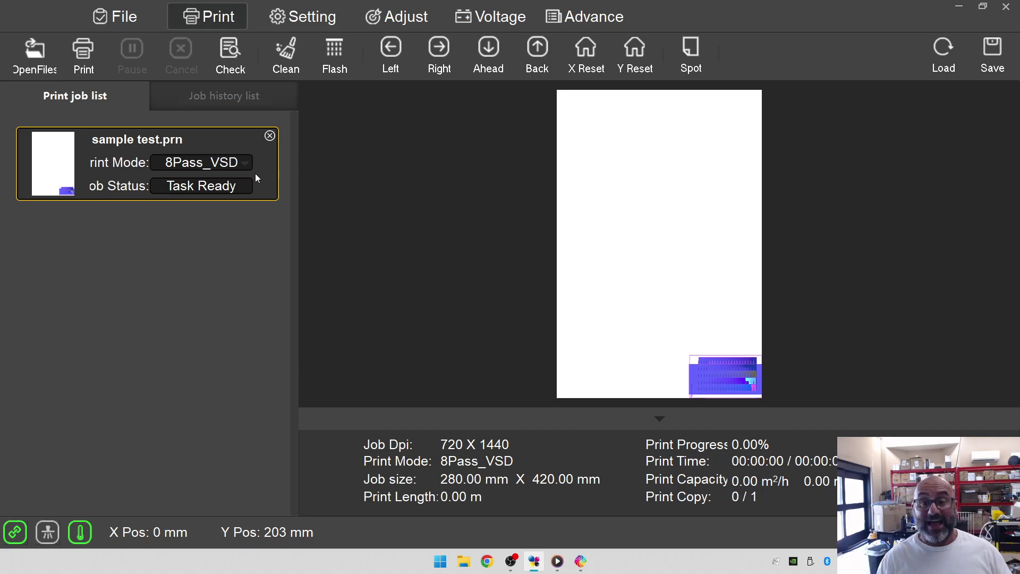
# Switch to RIPrint, return to the Untitled1.rpp layout to look over the chart, and exit the program
pyautogui.click(583, 565)
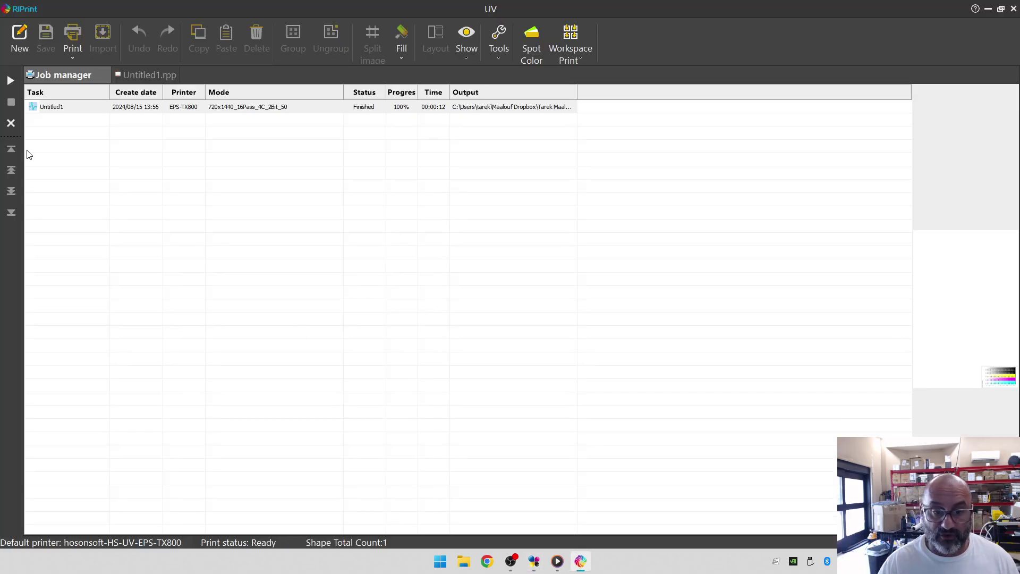
pyautogui.click(131, 75)
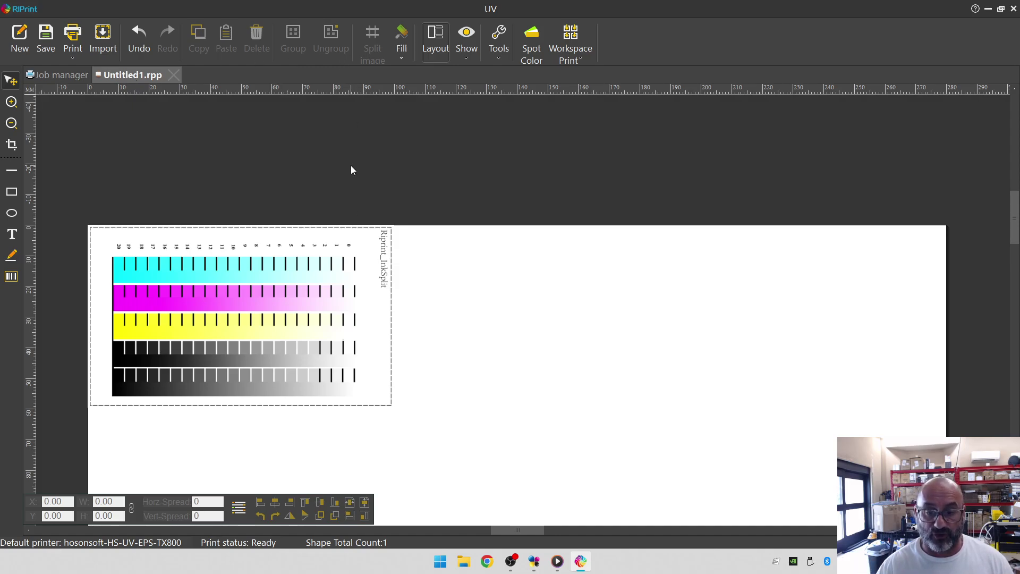
pyautogui.scroll(-1, 349, 319)
pyautogui.scroll(1, 349, 345)
pyautogui.scroll(-1, 479, 361)
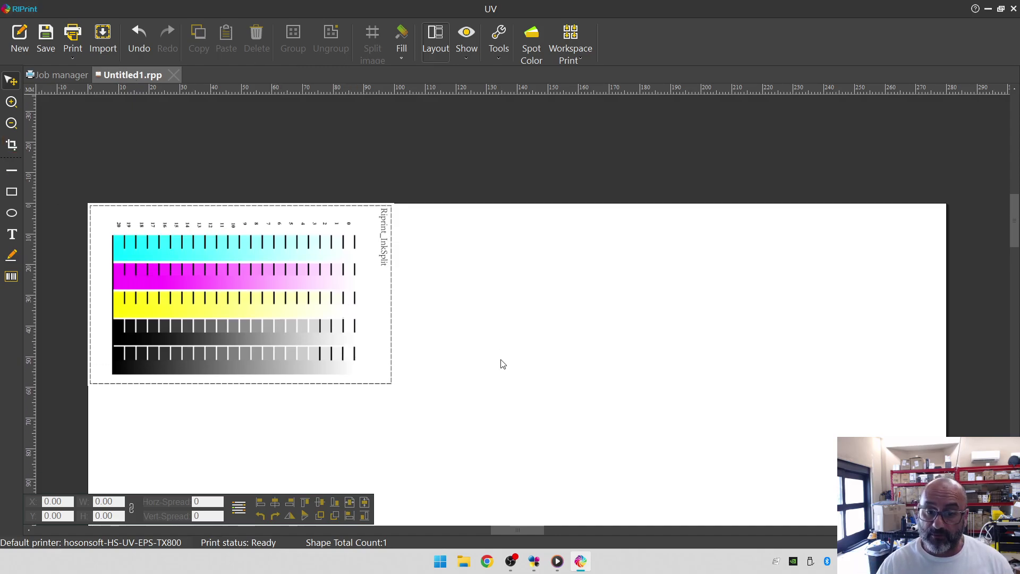
pyautogui.scroll(-3, 502, 363)
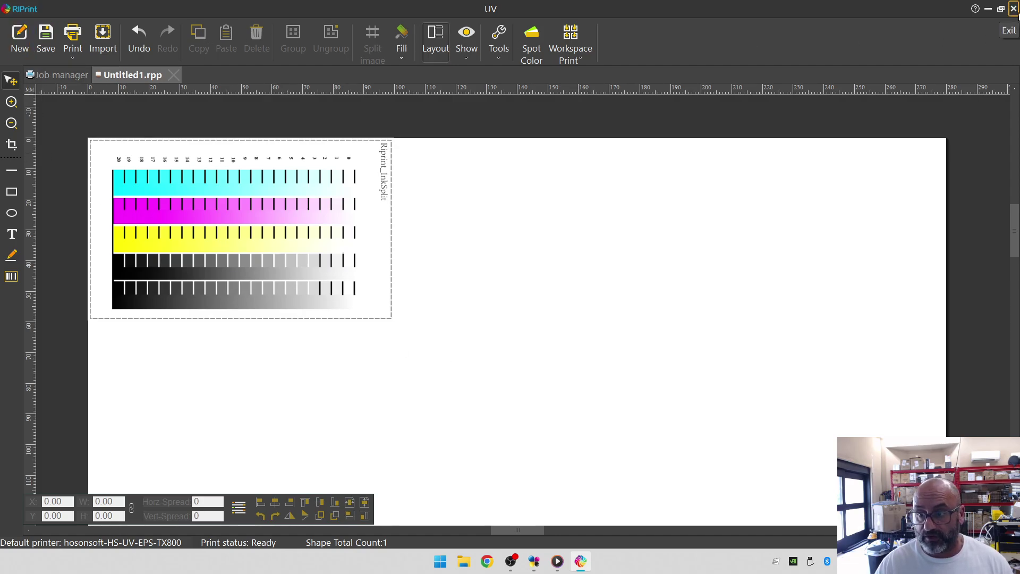
pyautogui.click(1011, 20)
pyautogui.click(590, 311)
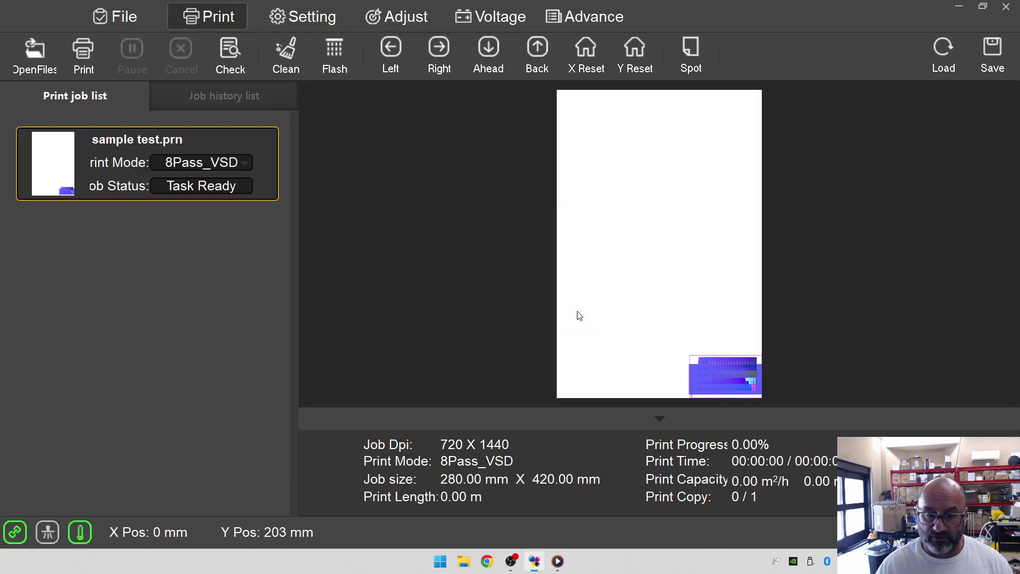
# Minimize the printer control software, reopen RIPrint, and import Test chart 1.tif at a custom width of 100 mm
pyautogui.click(959, 6)
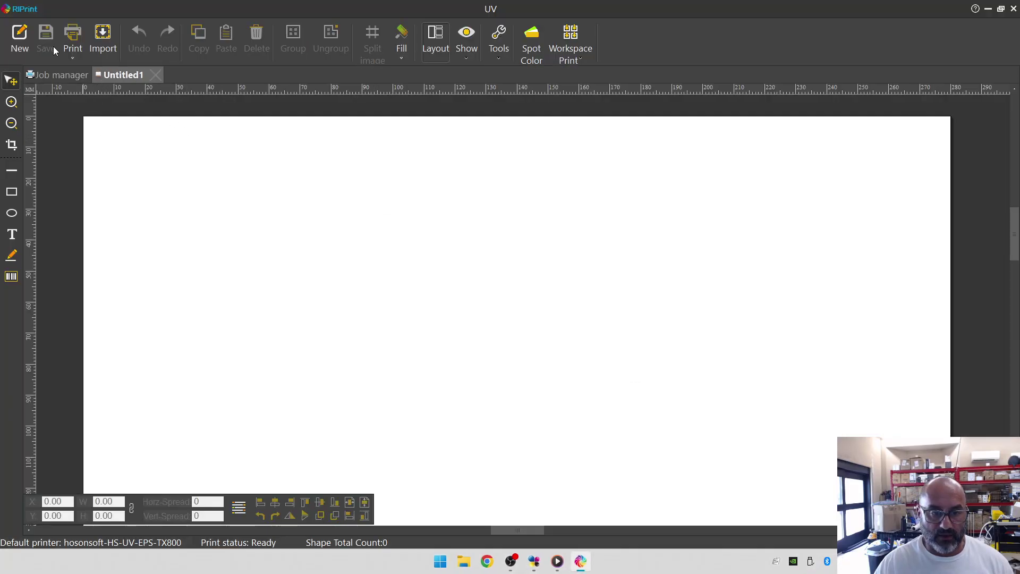
pyautogui.click(103, 39)
pyautogui.doubleClick(438, 251)
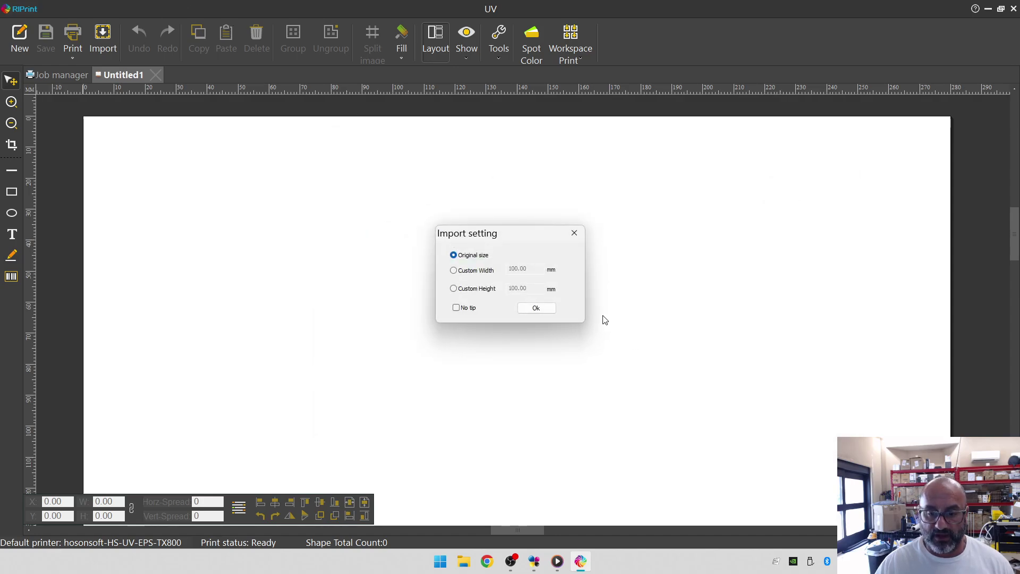
pyautogui.click(488, 271)
pyautogui.click(547, 313)
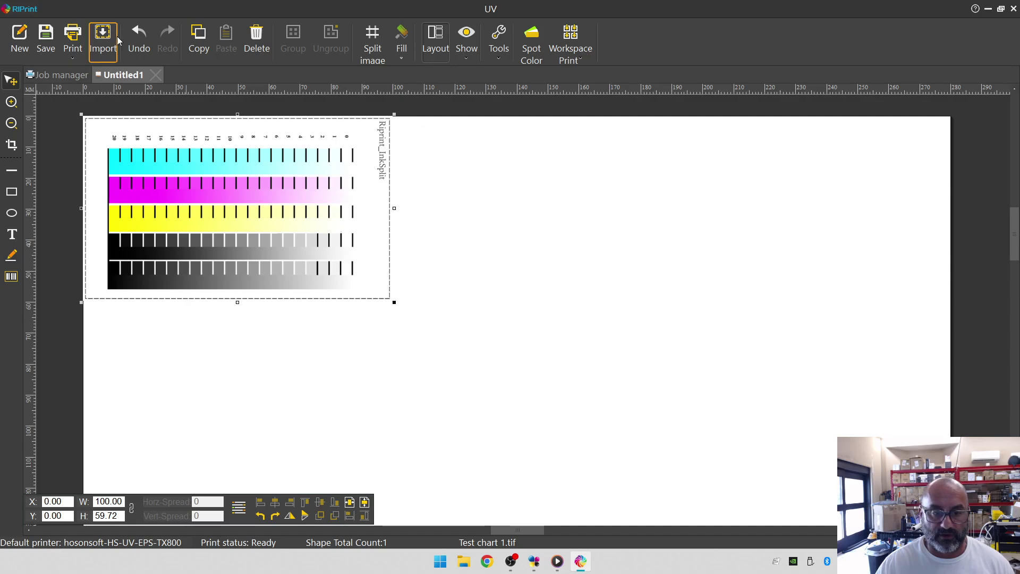
# Review the chart's print settings and output options without printing, and switch back to PrintExp
pyautogui.click(73, 38)
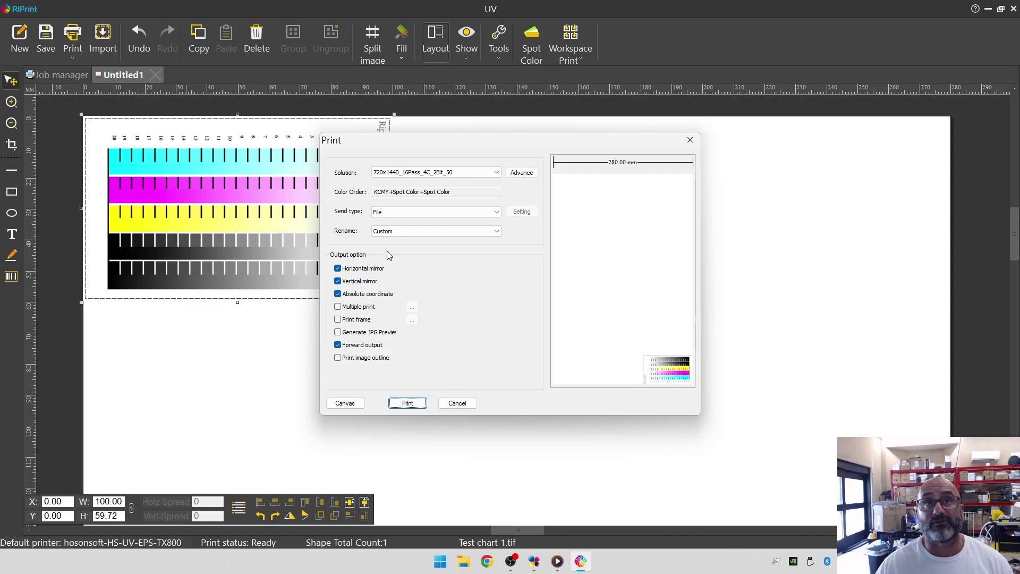
pyautogui.click(462, 403)
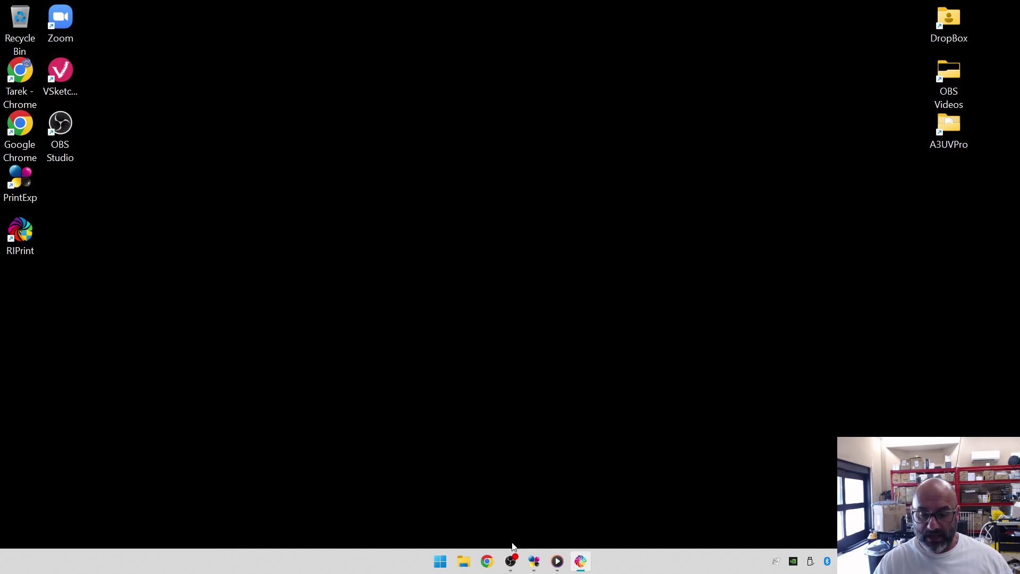
pyautogui.click(534, 561)
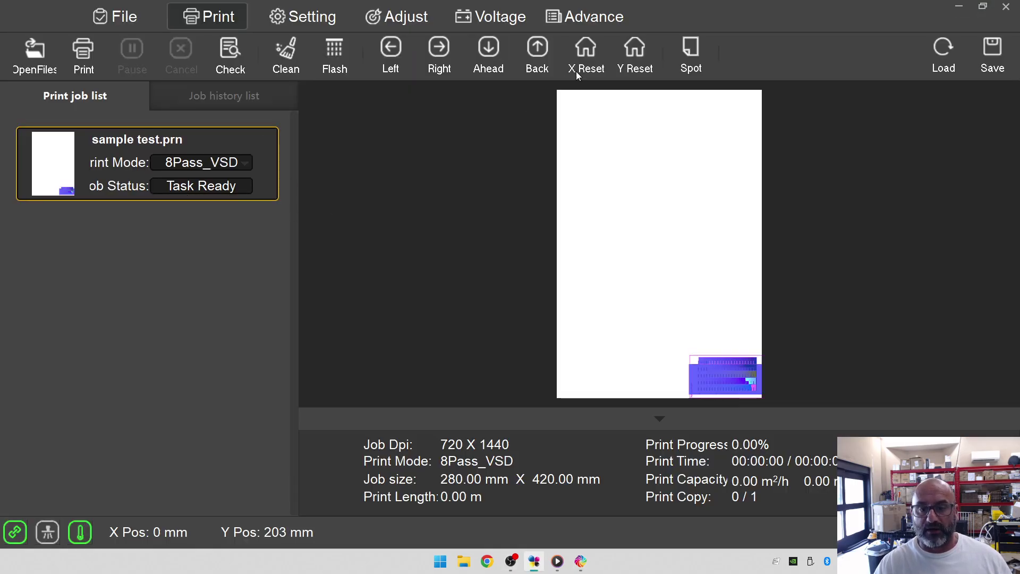